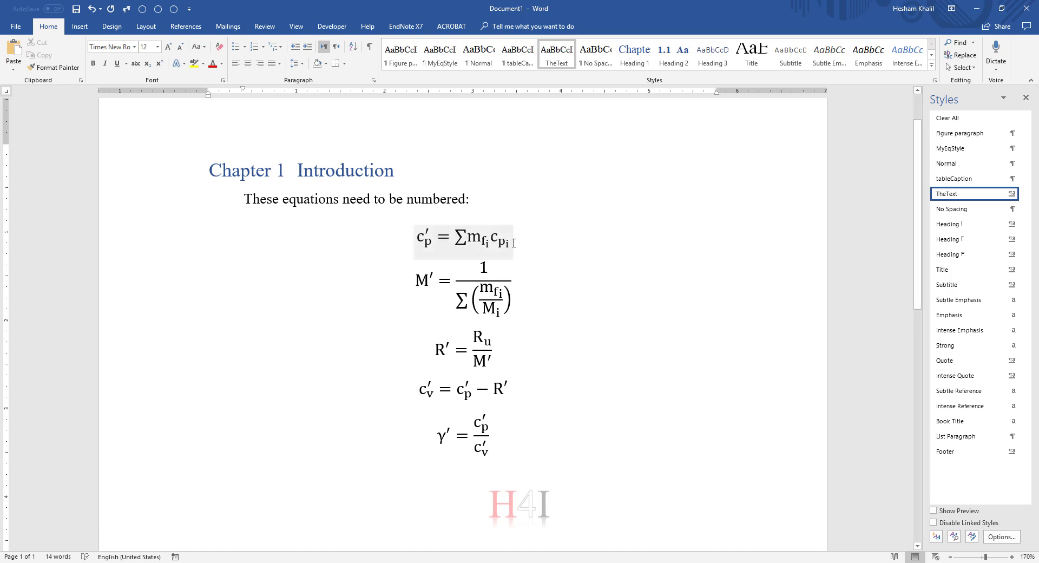
Step out of the first equation's math box and type an opening parenthesis '(' after it
{"action": "left_click", "coordinate": [543, 251]}
{"action": "key", "text": "Right"}
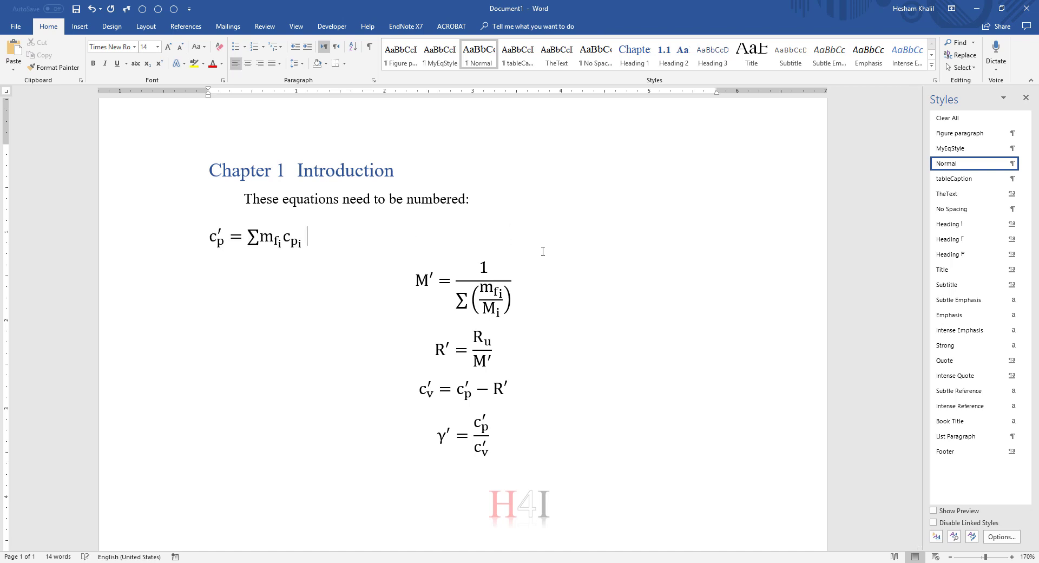
{"action": "type", "text": "("}
Insert an Equation caption numbered 1, excluding the label and without chapter numbering
{"action": "left_click", "coordinate": [186, 26]}
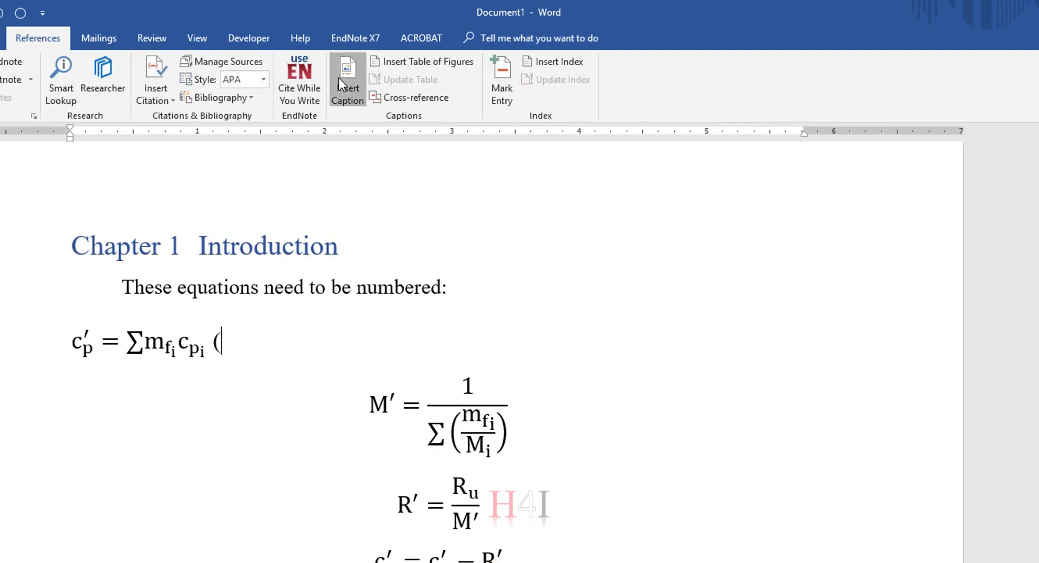
{"action": "left_click", "coordinate": [346, 91]}
{"action": "left_click", "coordinate": [512, 381]}
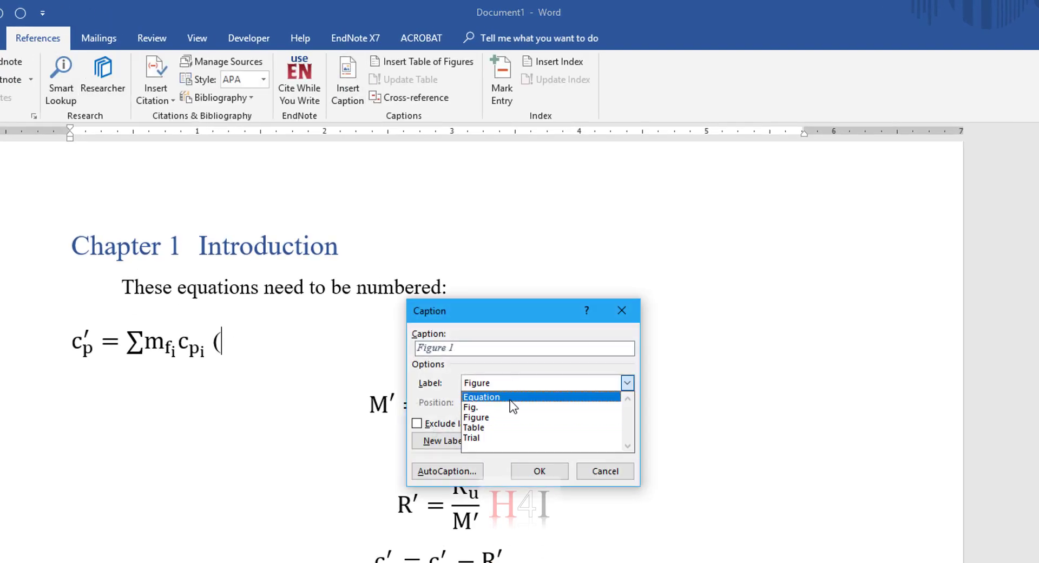
{"action": "left_click", "coordinate": [510, 400]}
{"action": "left_click", "coordinate": [514, 422]}
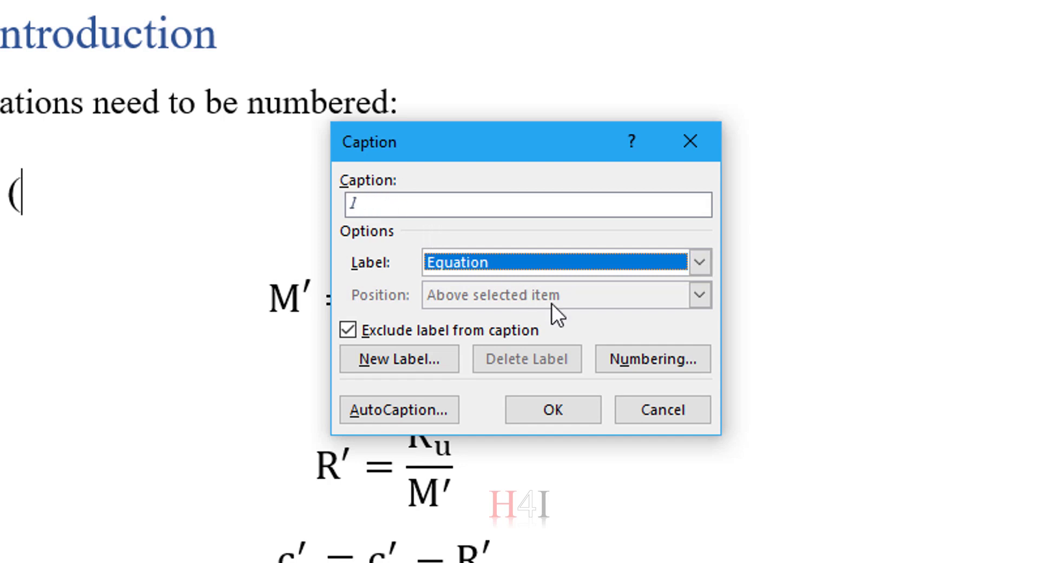
{"action": "left_click", "coordinate": [627, 352]}
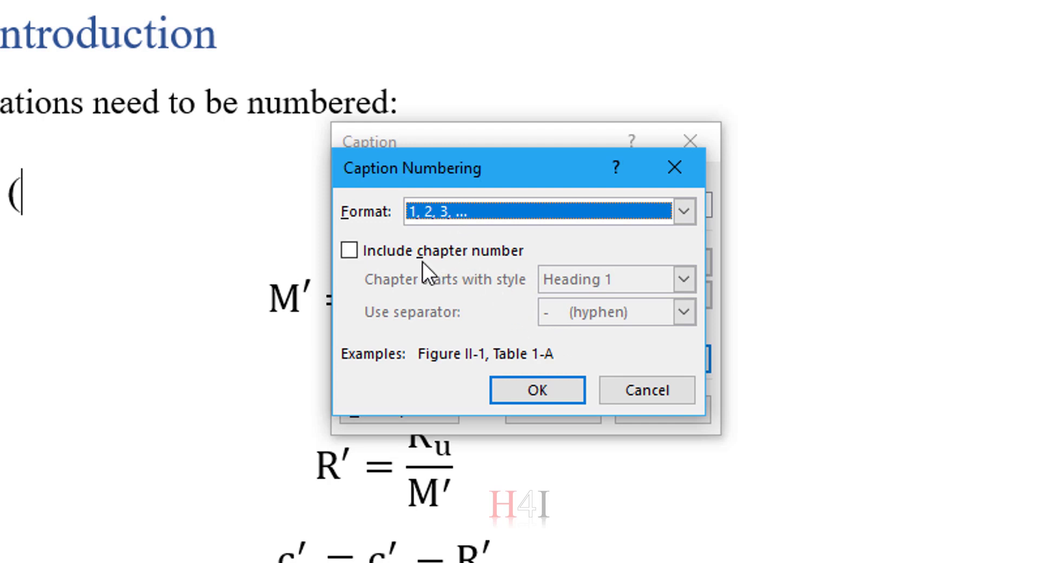
{"action": "left_click", "coordinate": [365, 251]}
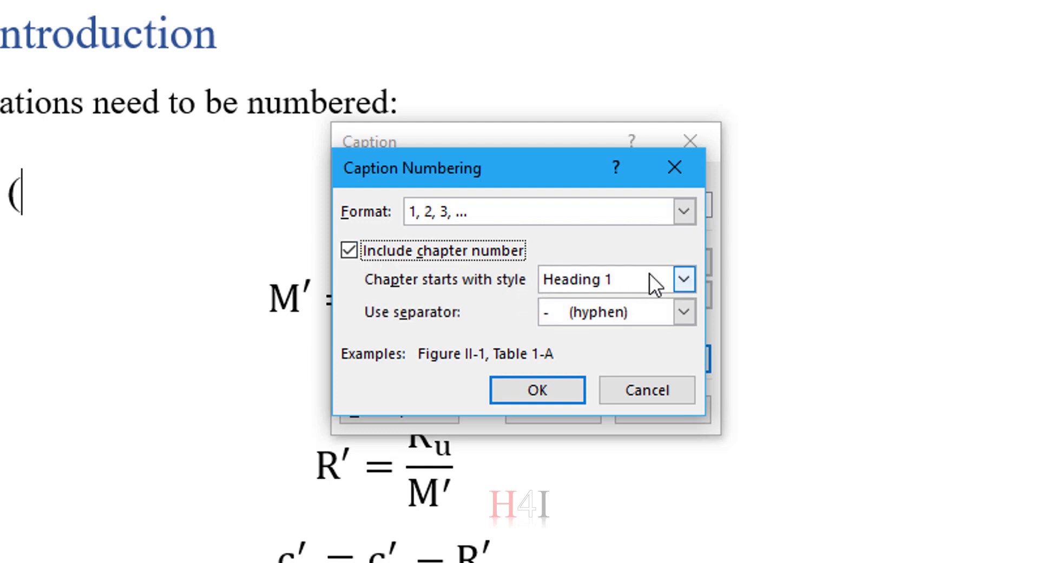
{"action": "left_click", "coordinate": [349, 251]}
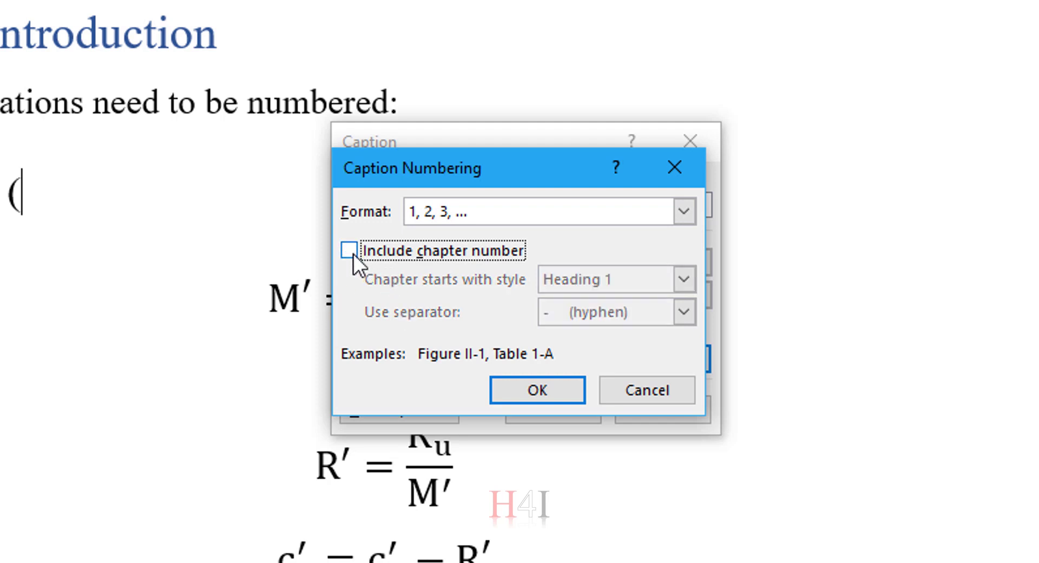
{"action": "left_click", "coordinate": [501, 386]}
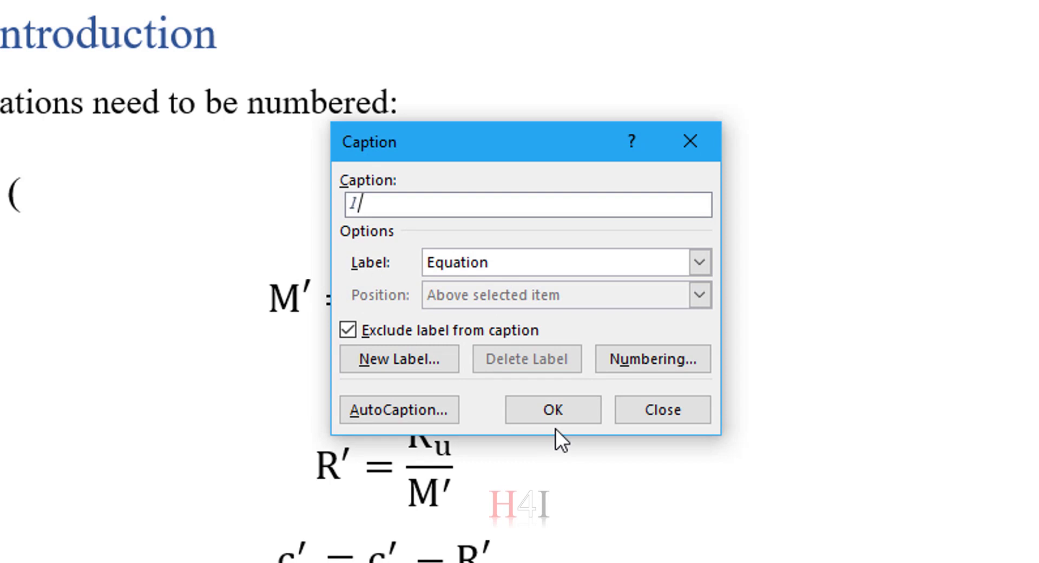
{"action": "left_click", "coordinate": [535, 404]}
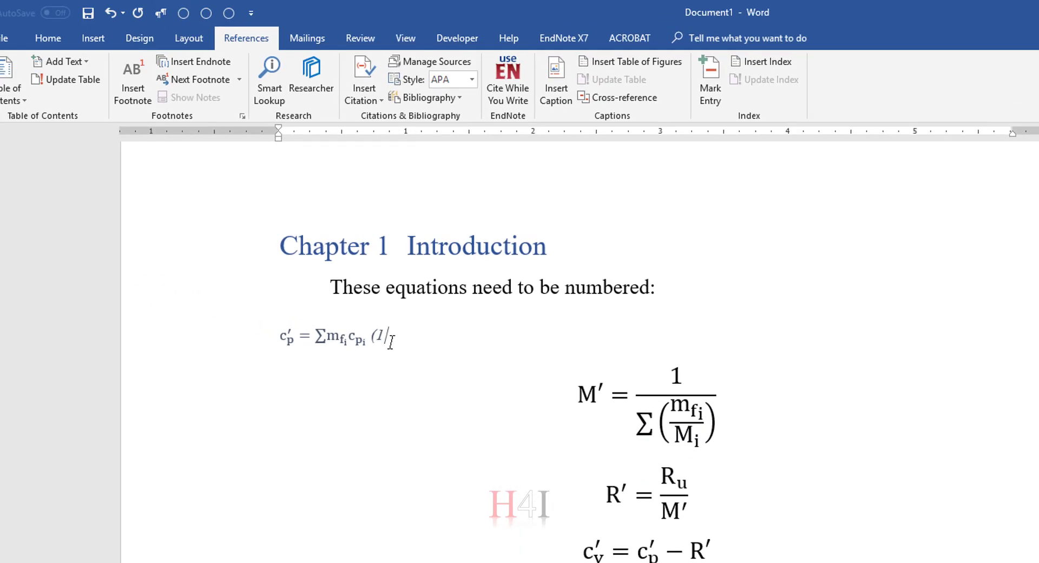
Close the first number as (1), make the M′ equation inline, and caption it 2
{"action": "type", "text": ")"}
{"action": "left_click", "coordinate": [726, 397]}
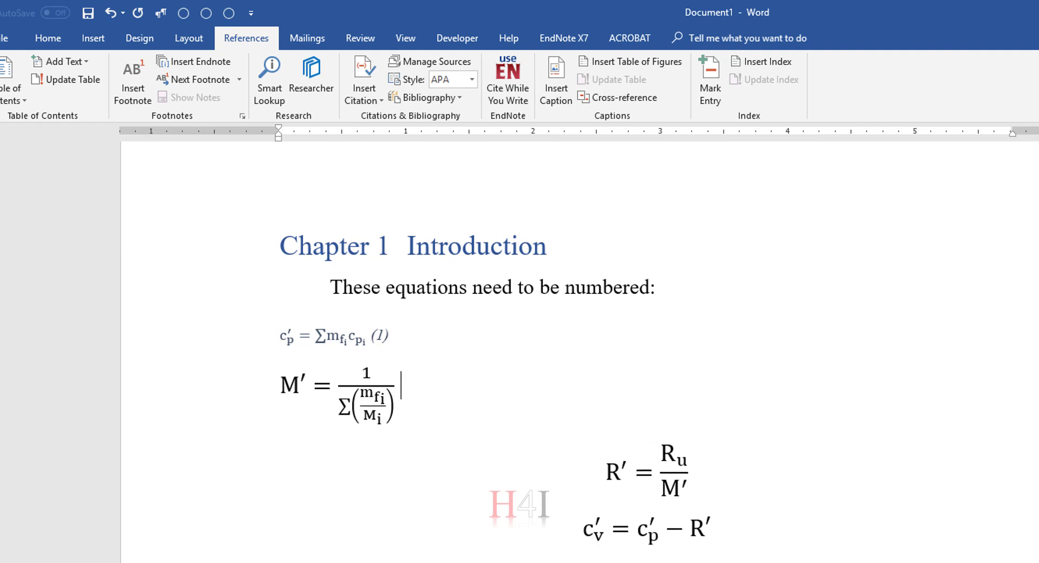
{"action": "left_click", "coordinate": [556, 81]}
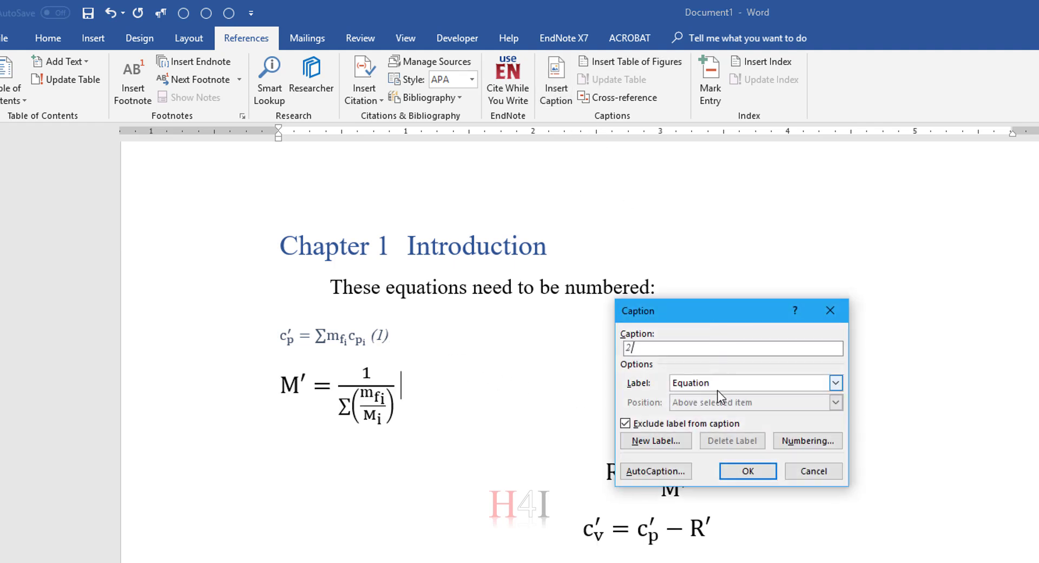
{"action": "left_click", "coordinate": [746, 471]}
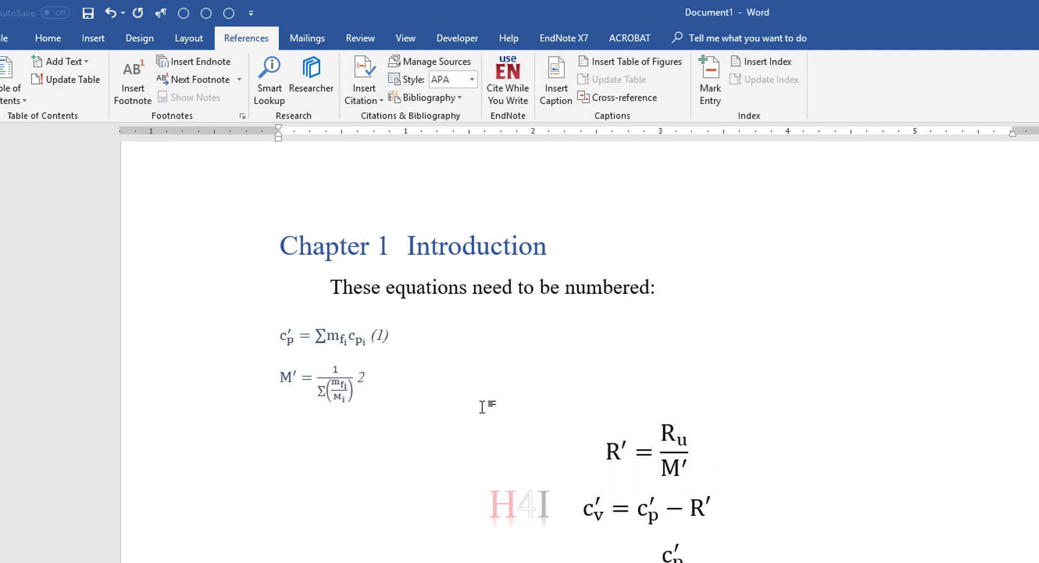
Correct the parentheses around the new number so it reads (2)
{"action": "type", "text": ")"}
{"action": "key", "text": "shift+Left"}
{"action": "key", "text": "shift+Left"}
{"action": "type", "text": "("}
{"action": "key", "text": "BackSpace"}
{"action": "type", "text": "("}
{"action": "left_click", "coordinate": [383, 381]}
Set the first equation line's font size to 14 pt
{"action": "left_click", "coordinate": [383, 336]}
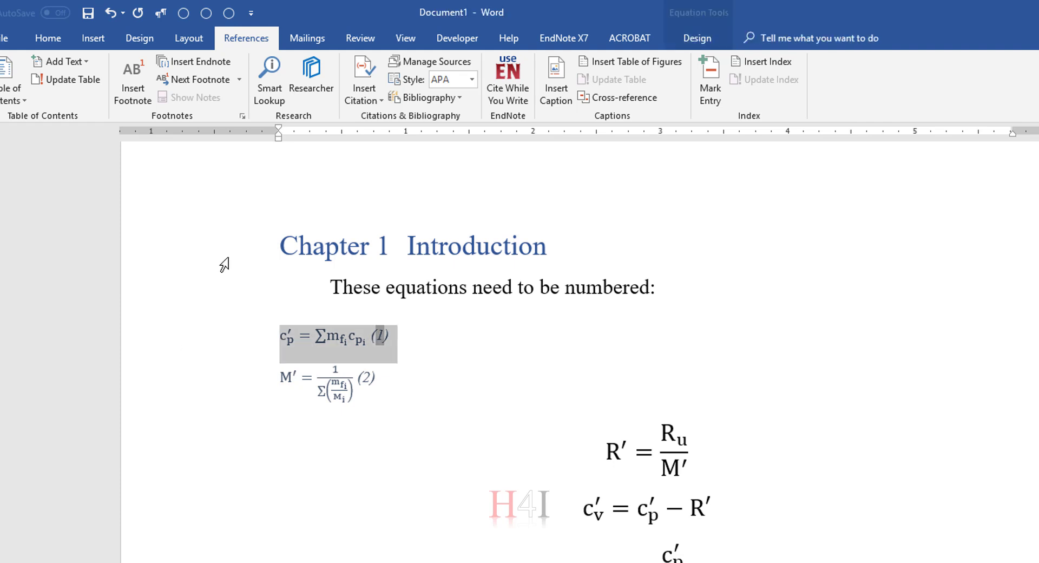
{"action": "key", "text": "Right"}
{"action": "scroll", "coordinate": [277, 91], "scroll_direction": "up", "scroll_amount": 1}
{"action": "scroll", "coordinate": [219, 83], "scroll_direction": "up", "scroll_amount": 3}
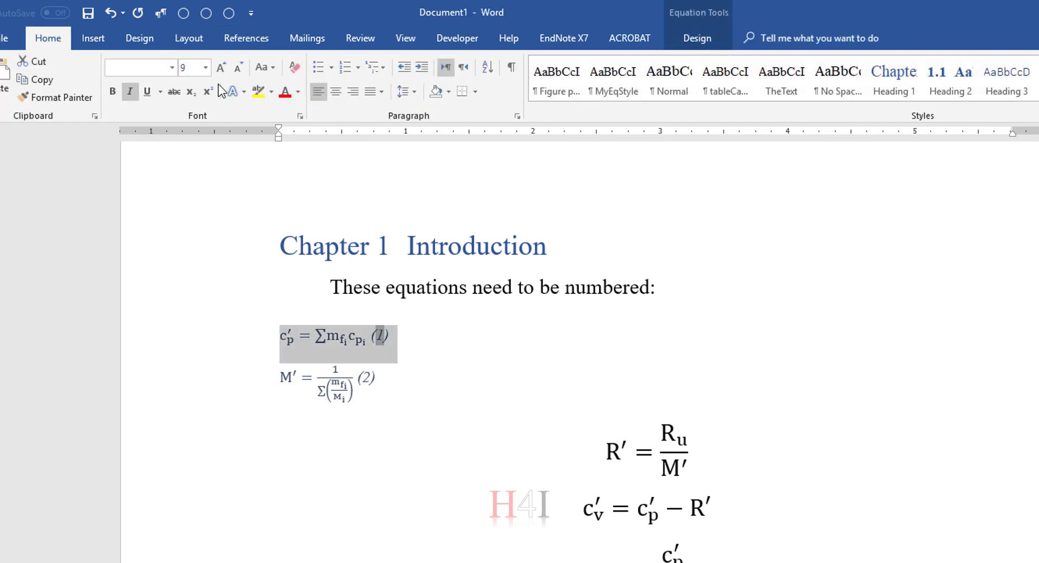
{"action": "type", "text": "12"}
{"action": "key", "text": "Return"}
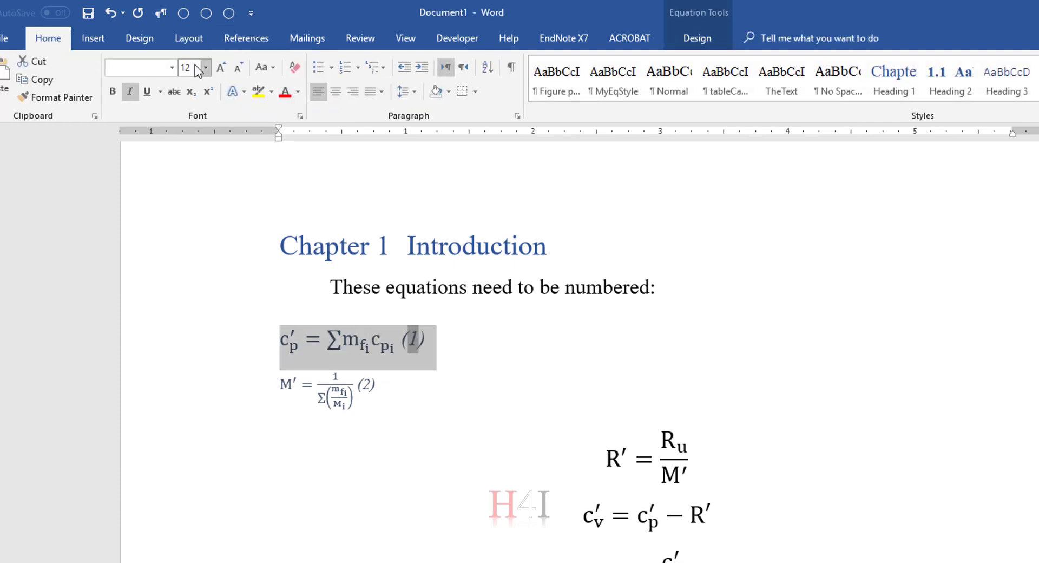
{"action": "left_click", "coordinate": [196, 65]}
{"action": "type", "text": "14"}
{"action": "key", "text": "Return"}
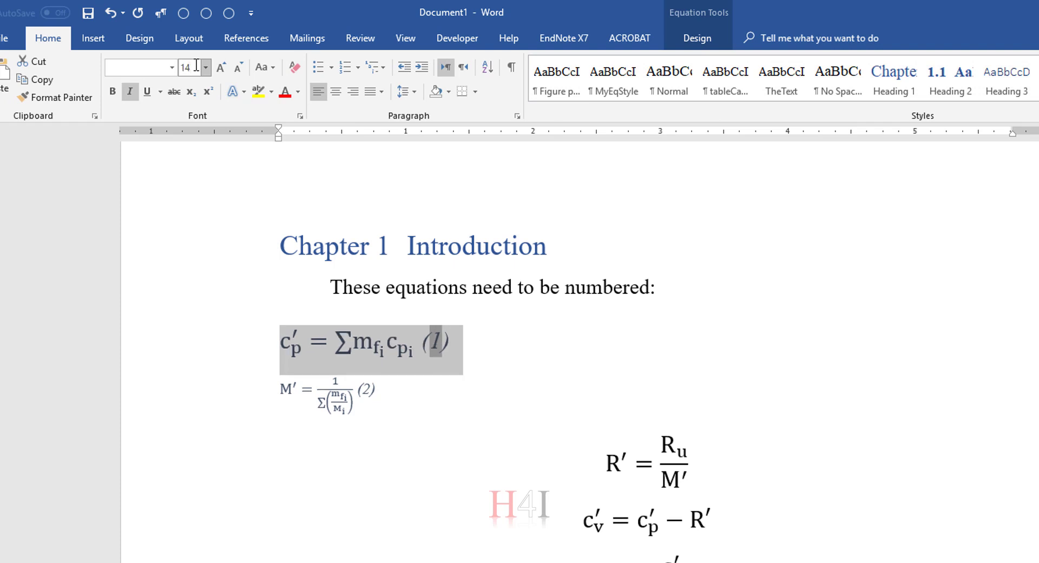
Make (1) upright instead of italic and show formatting marks
{"action": "left_click", "coordinate": [132, 90]}
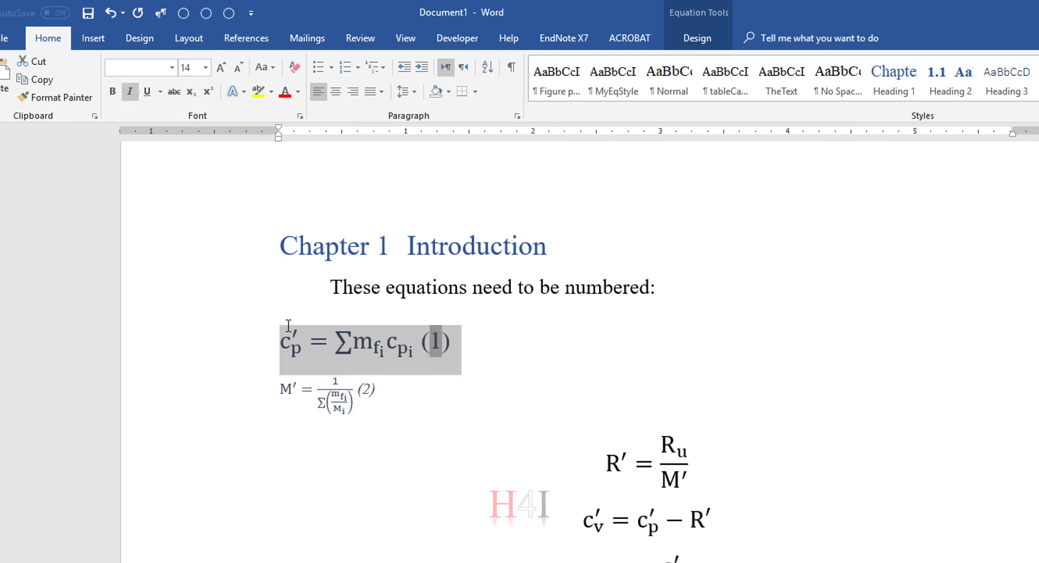
{"action": "left_click", "coordinate": [434, 354]}
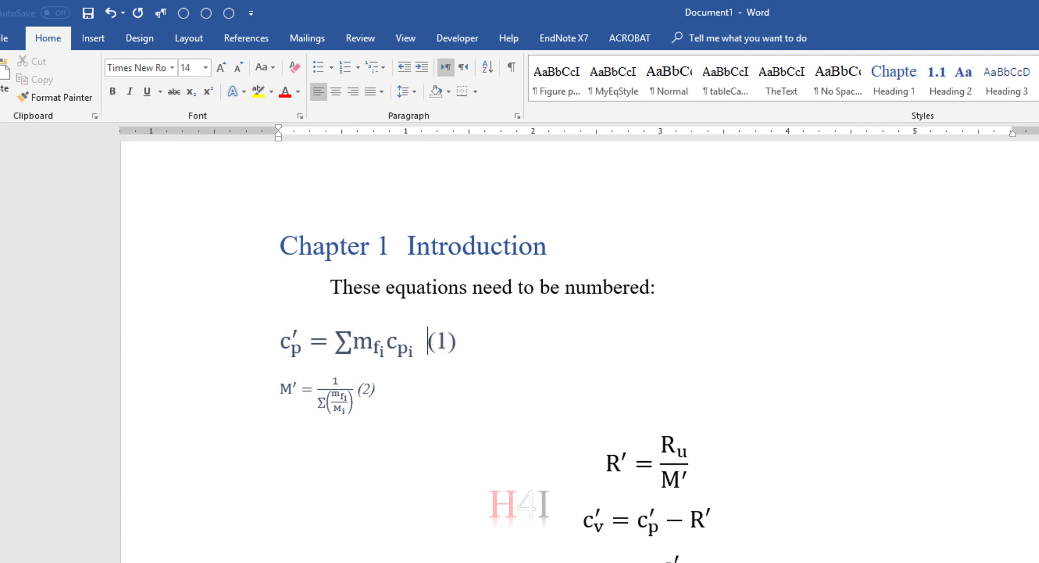
{"action": "left_click", "coordinate": [511, 67]}
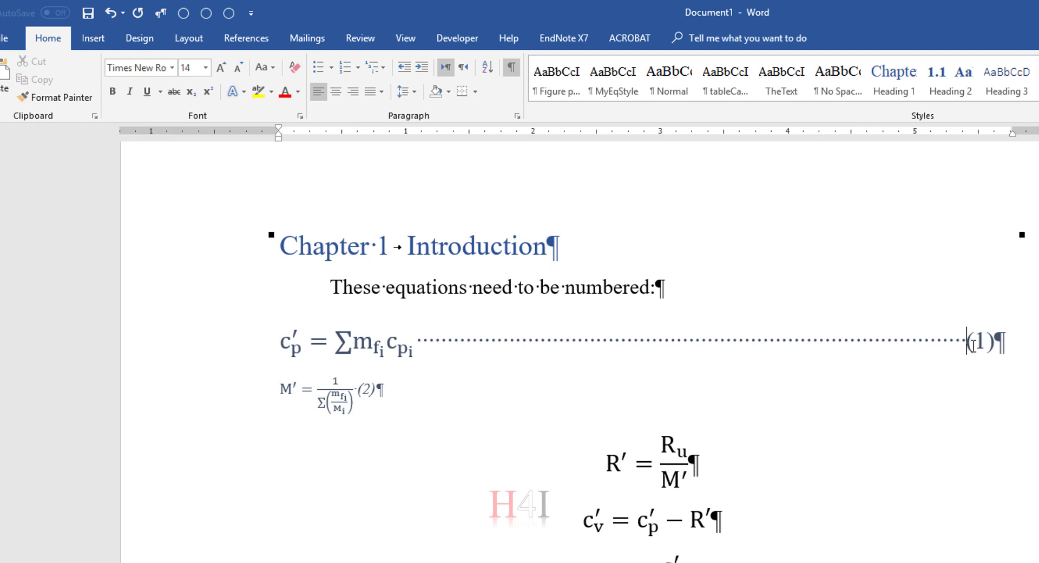
Delete the dotted tab leader before (1) and put a plain tab there instead
{"action": "key", "text": "Tab"}
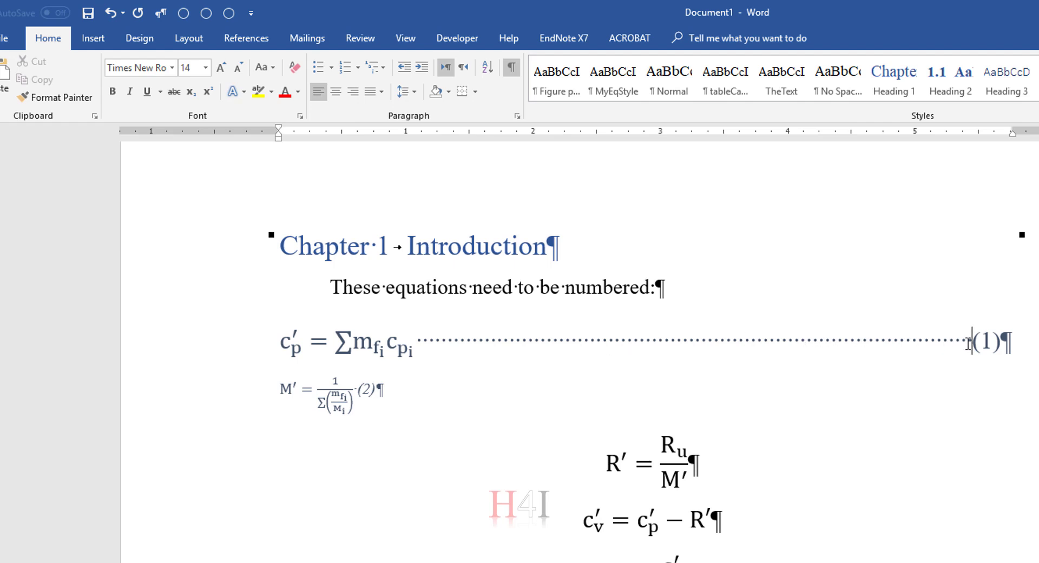
{"action": "left_click_drag", "start_coordinate": [972, 341], "coordinate": [425, 348]}
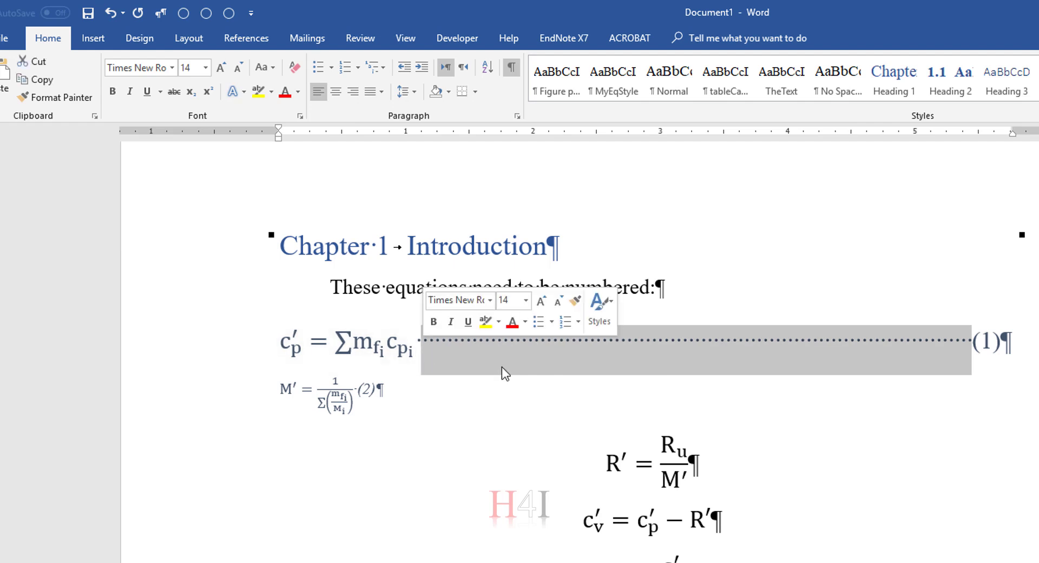
{"action": "key", "text": "Delete"}
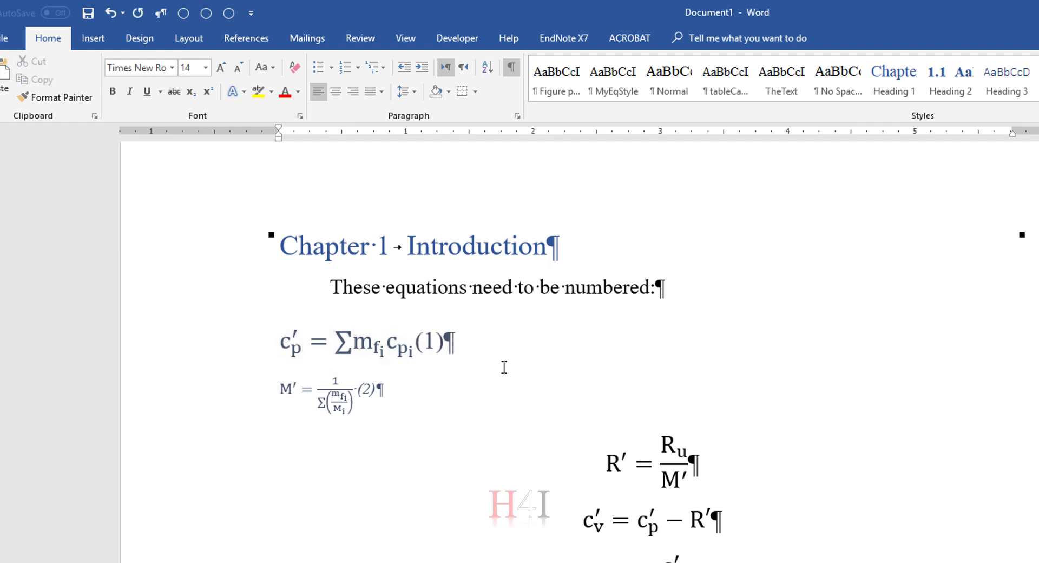
{"action": "key", "text": "Tab"}
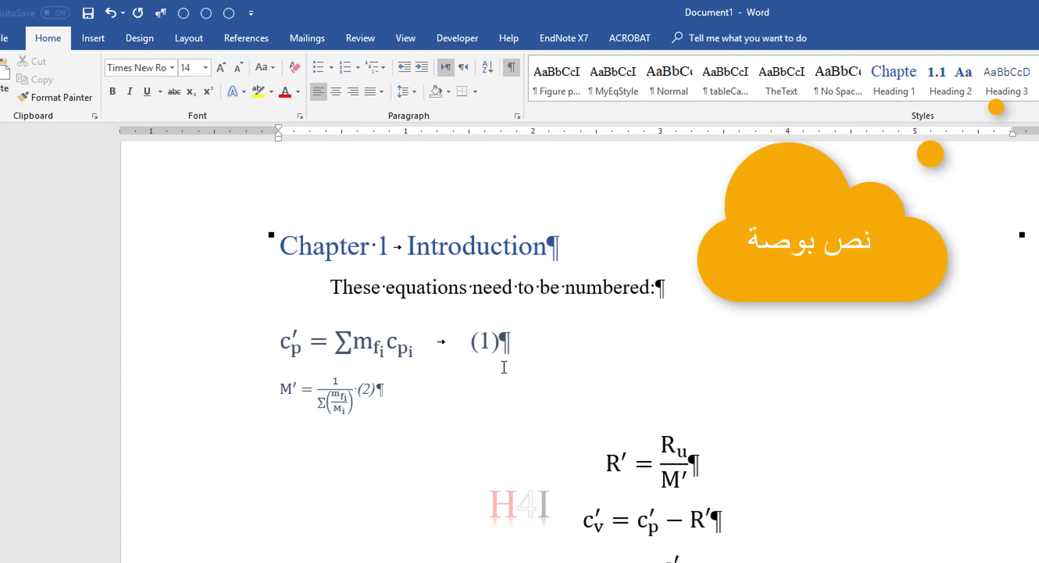
Delete the spaces and extra tabs between the first equation and (1)
{"action": "key", "text": "Tab"}
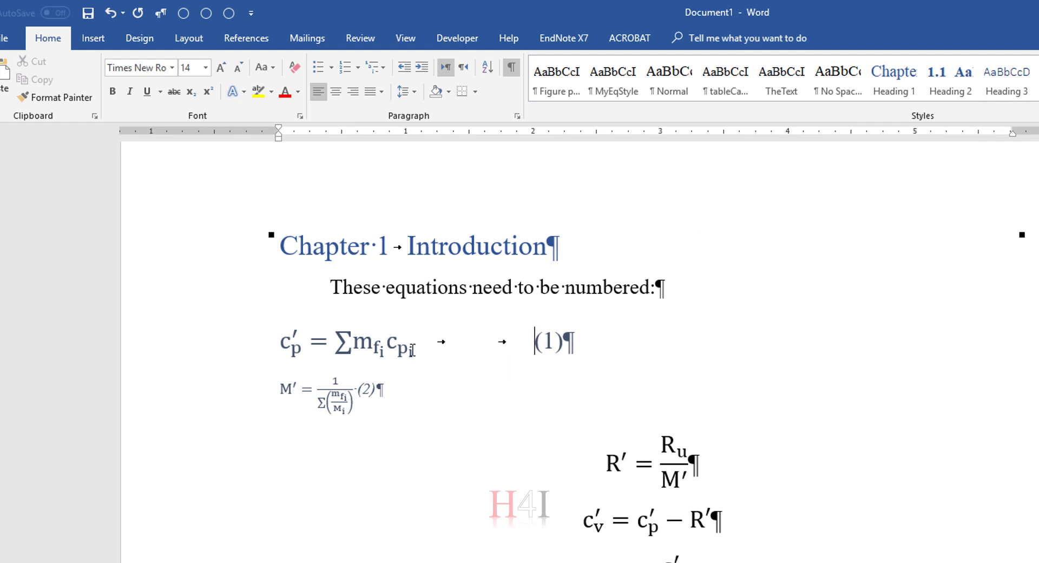
{"action": "left_click", "coordinate": [414, 341]}
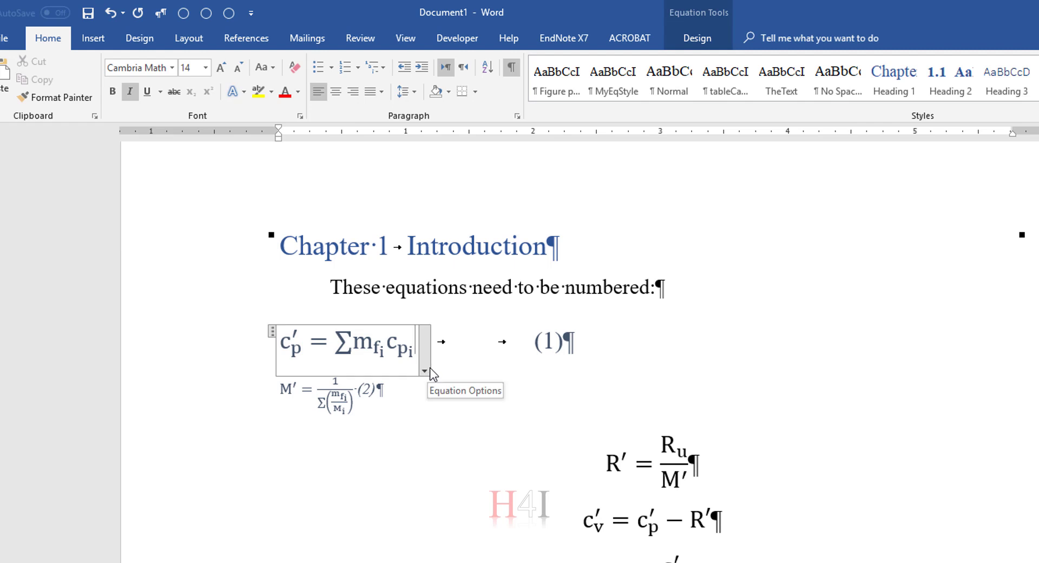
{"action": "key", "text": "Right"}
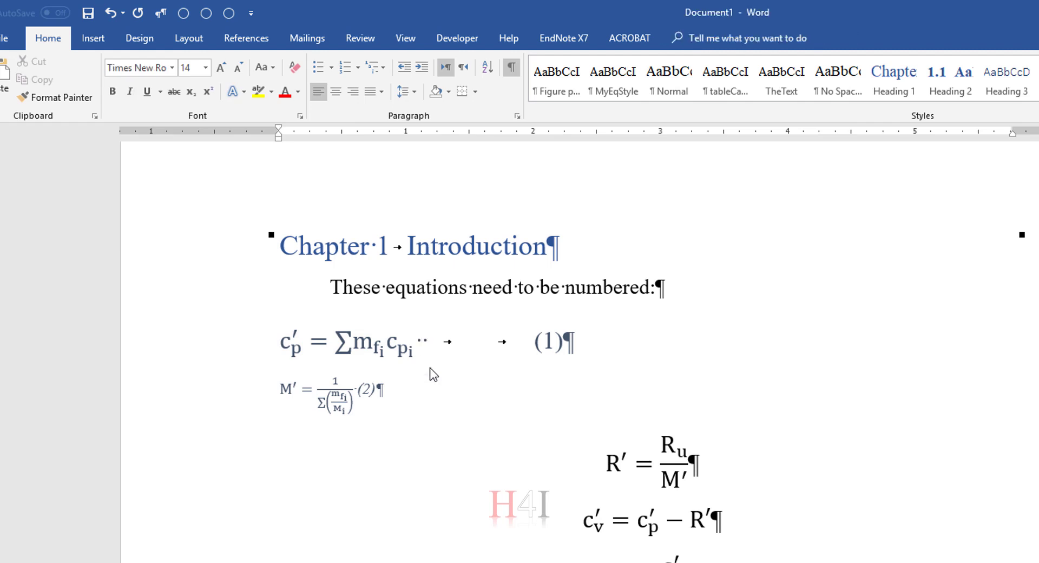
{"action": "key", "text": "BackSpace"}
{"action": "key", "text": "BackSpace"}
{"action": "key", "text": "BackSpace"}
{"action": "left_click", "coordinate": [426, 345]}
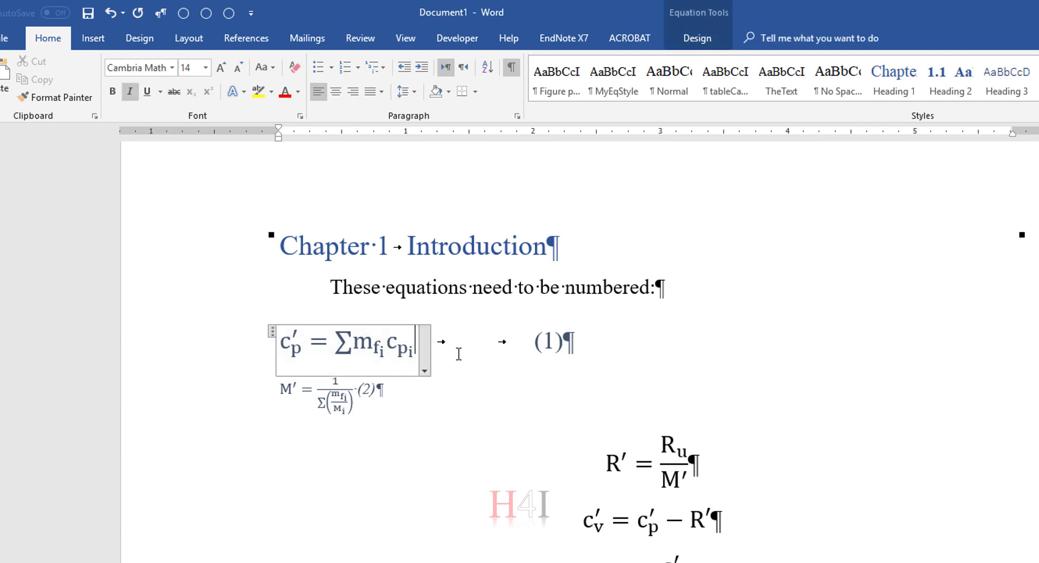
{"action": "key", "text": "Right"}
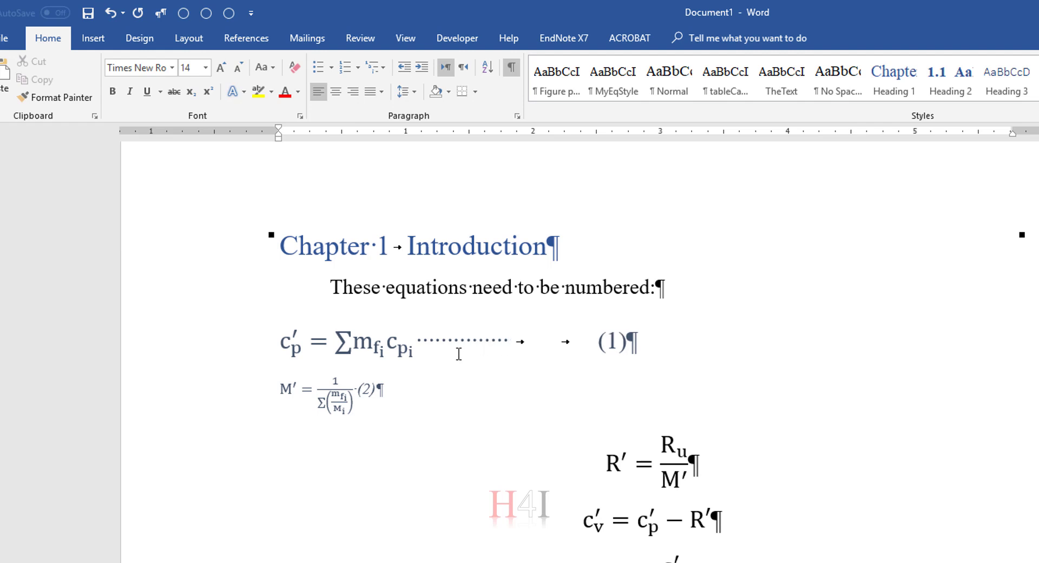
{"action": "key", "text": "BackSpace"}
{"action": "key", "text": "BackSpace"}
{"action": "key", "text": "BackSpace"}
{"action": "key", "text": "BackSpace"}
{"action": "key", "text": "BackSpace"}
{"action": "key", "text": "BackSpace"}
{"action": "key", "text": "BackSpace"}
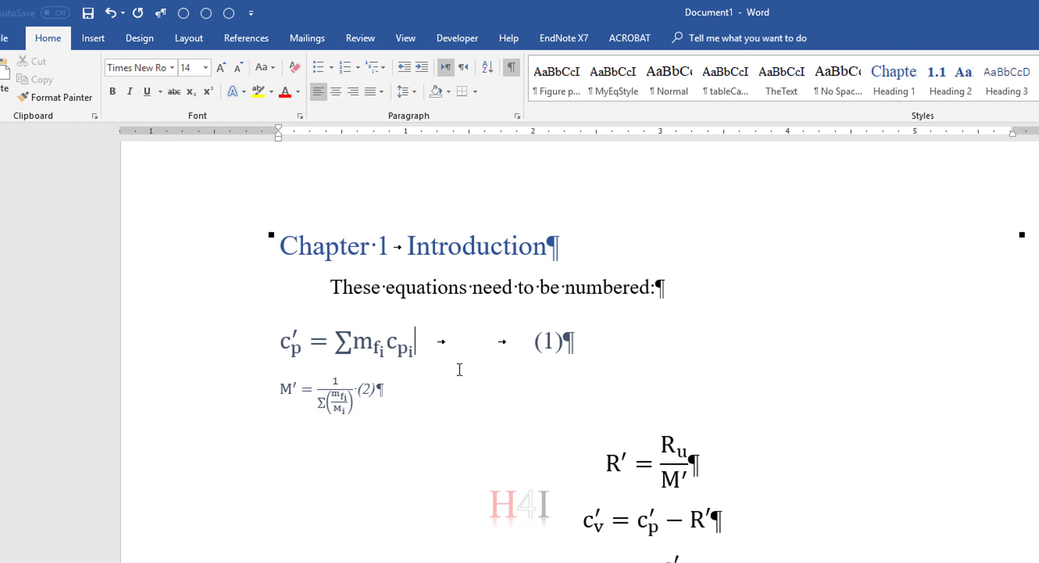
{"action": "key", "text": "Delete"}
{"action": "key", "text": "Delete"}
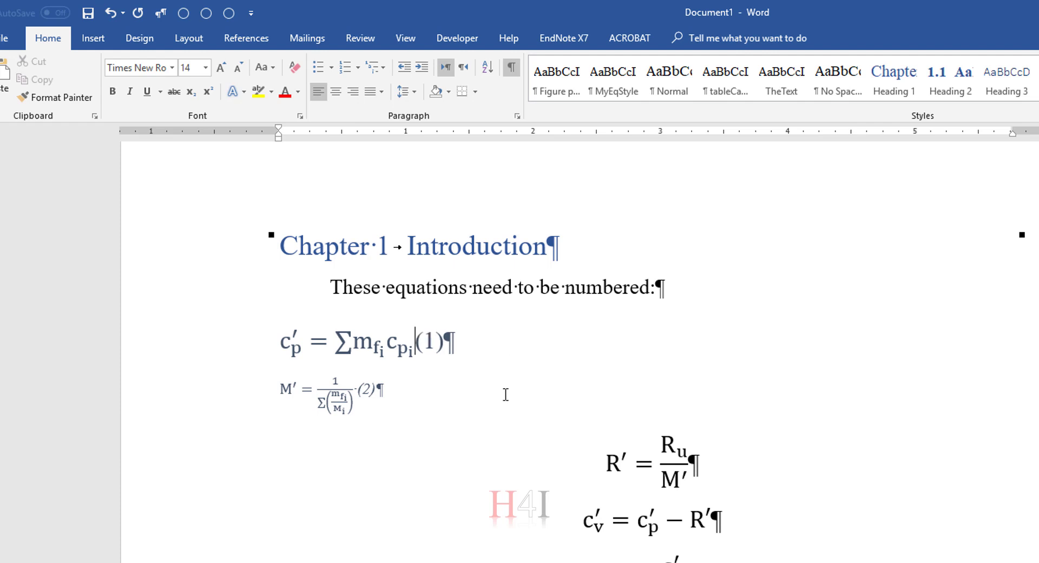
Add a 7" right-aligned tab stop to the first equation's paragraph and tab (1) to it
{"action": "left_click", "coordinate": [517, 115]}
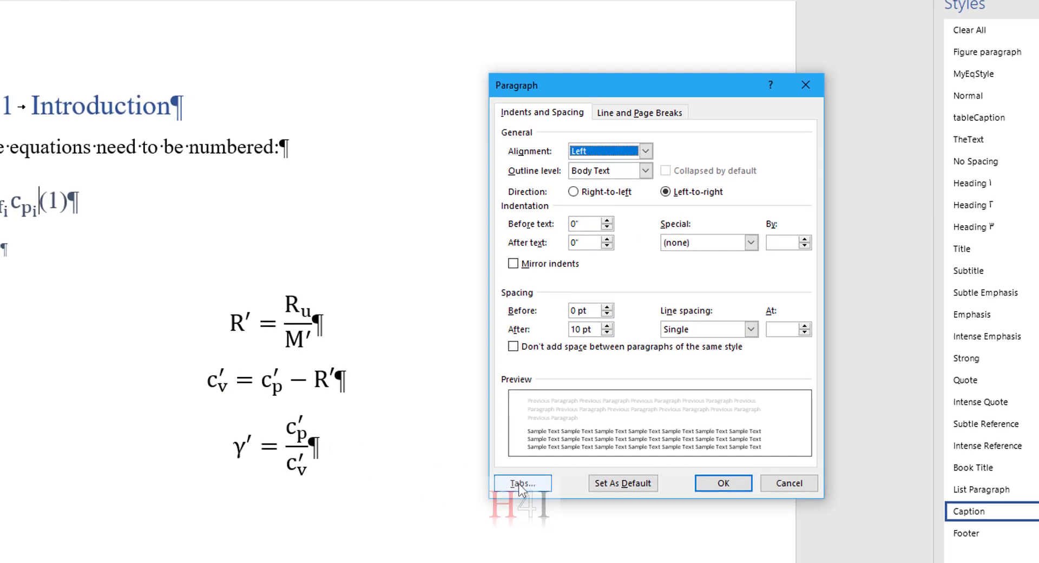
{"action": "left_click", "coordinate": [499, 475]}
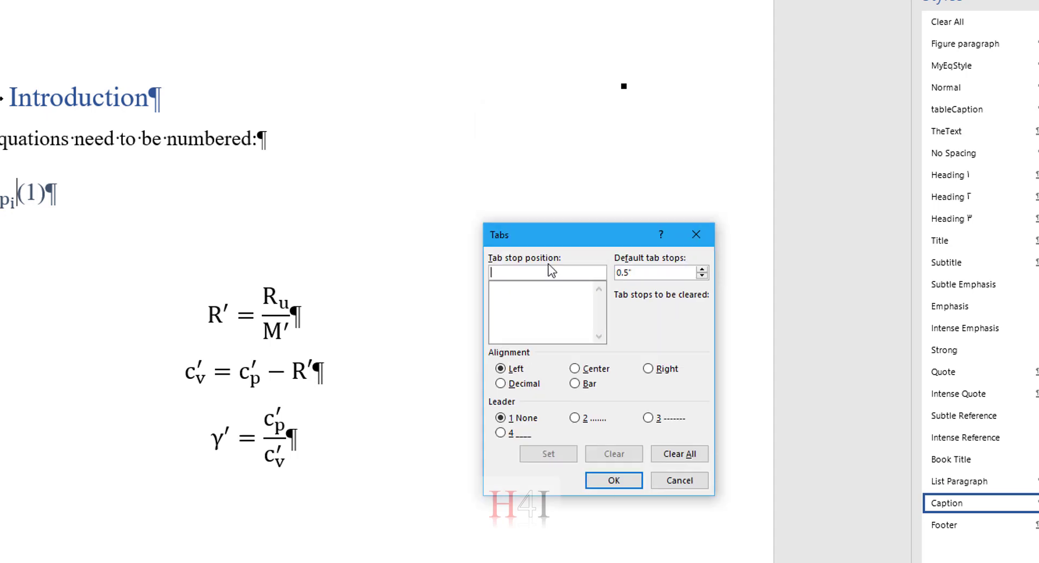
{"action": "left_click_drag", "start_coordinate": [560, 123], "coordinate": [536, 301]}
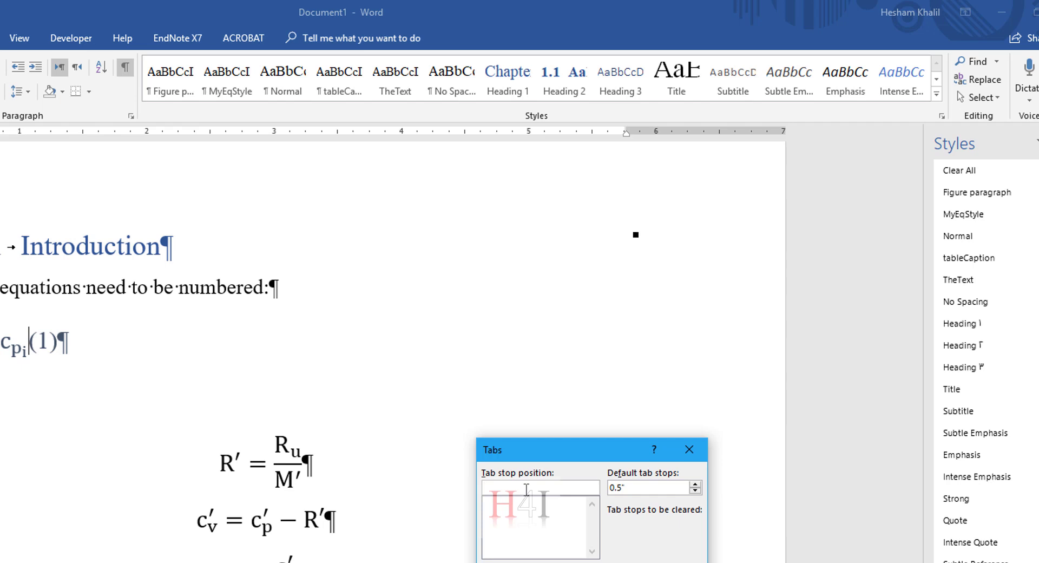
{"action": "type", "text": "7"}
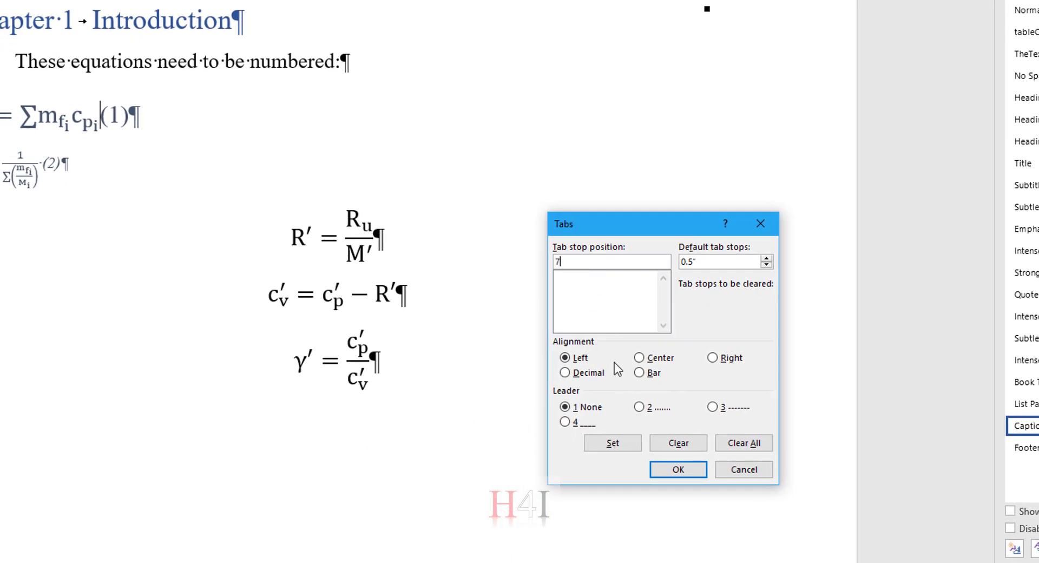
{"action": "left_click", "coordinate": [726, 357]}
{"action": "left_click", "coordinate": [612, 443]}
{"action": "left_click", "coordinate": [666, 469]}
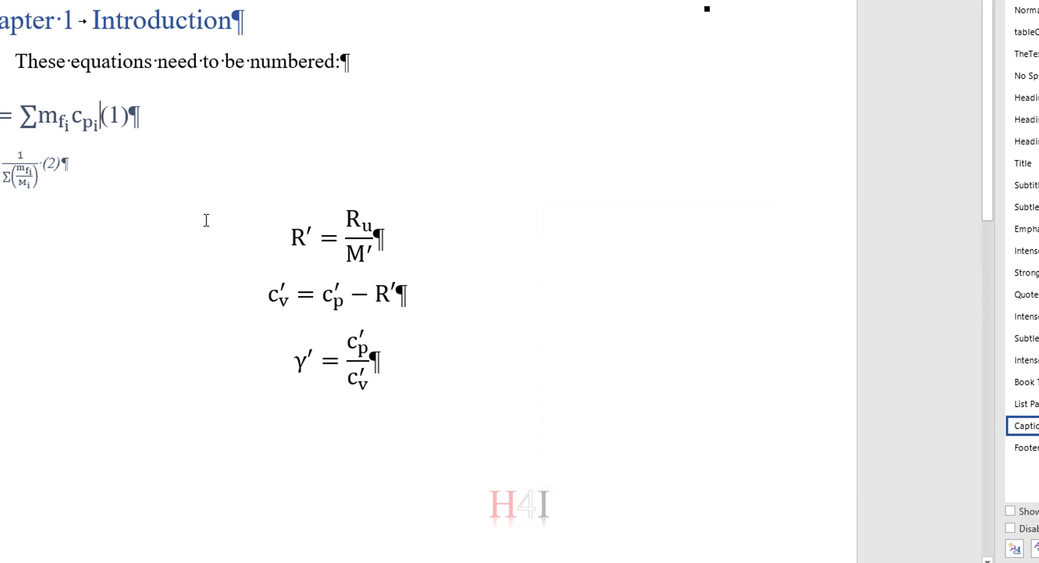
{"action": "key", "text": "Tab"}
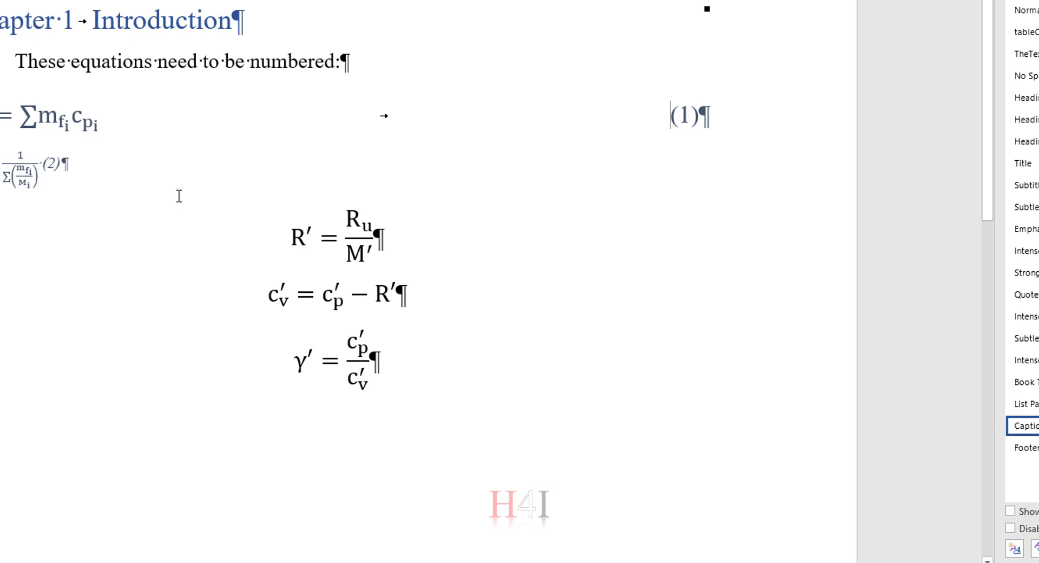
Update MyEqStyle to match the equation (1) line and apply it to that paragraph
{"action": "left_click", "coordinate": [103, 122]}
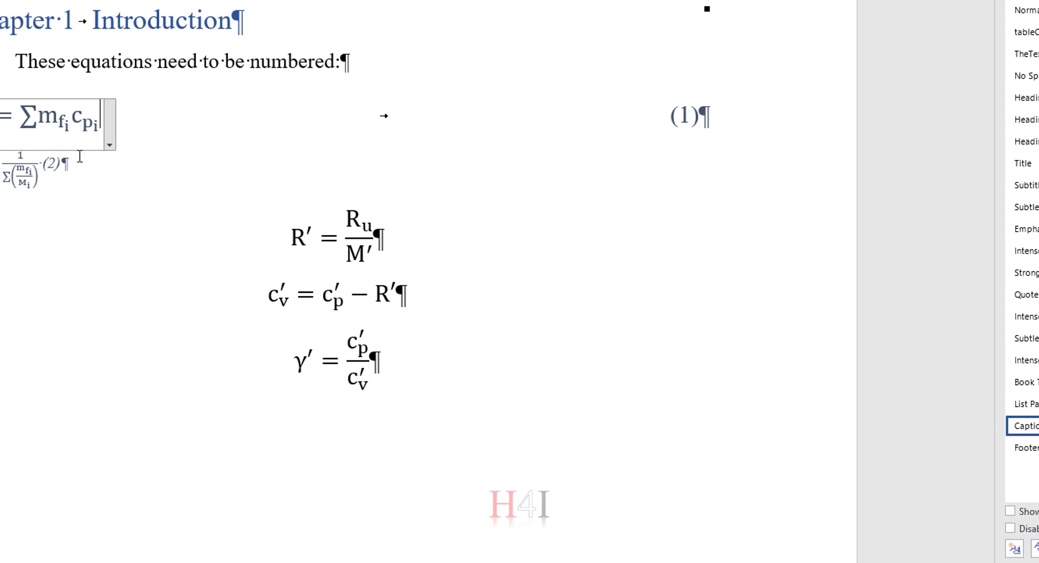
{"action": "left_click", "coordinate": [1, 124]}
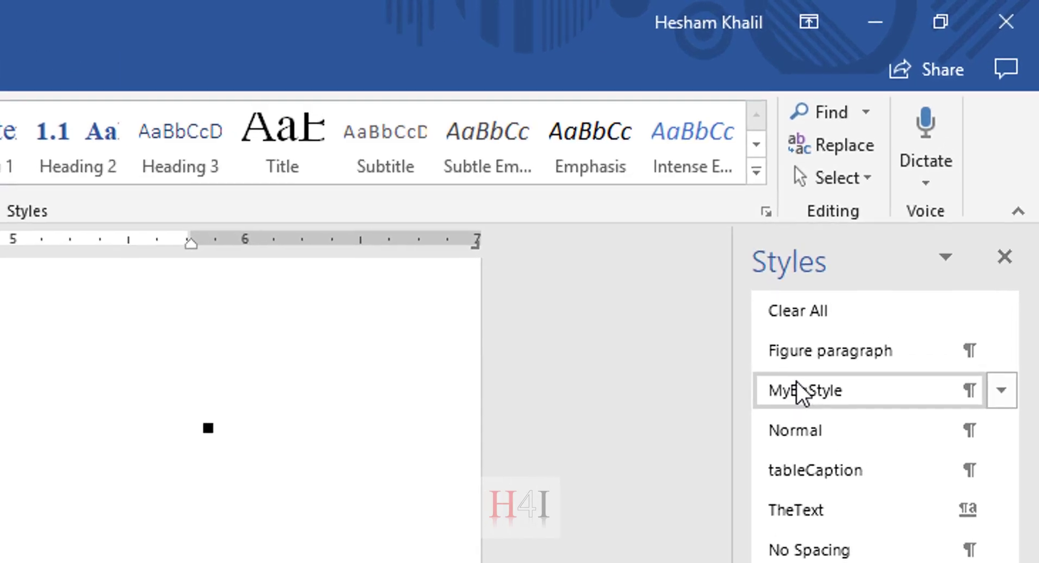
{"action": "right_click", "coordinate": [800, 390]}
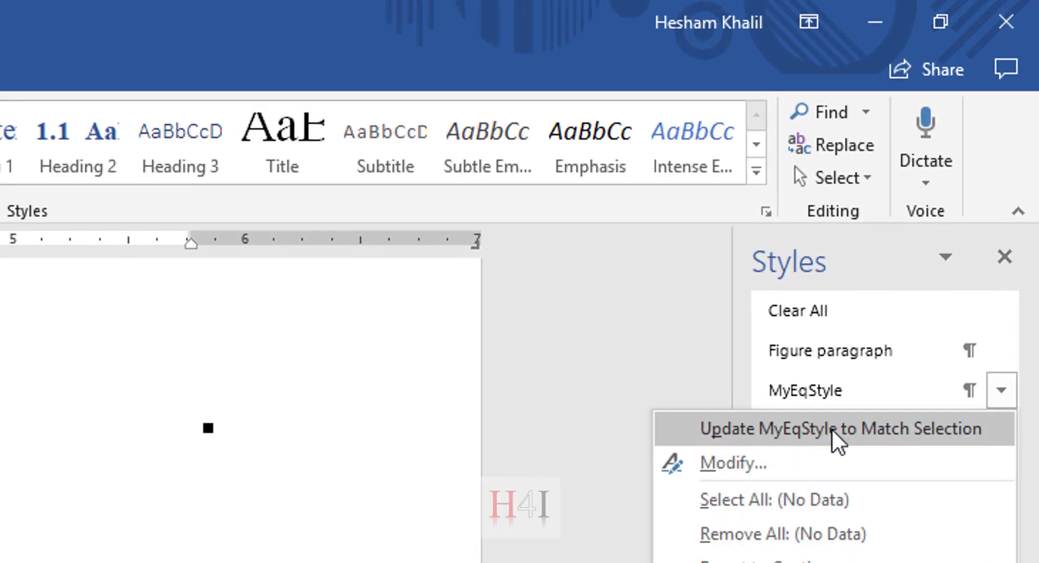
{"action": "left_click", "coordinate": [793, 430]}
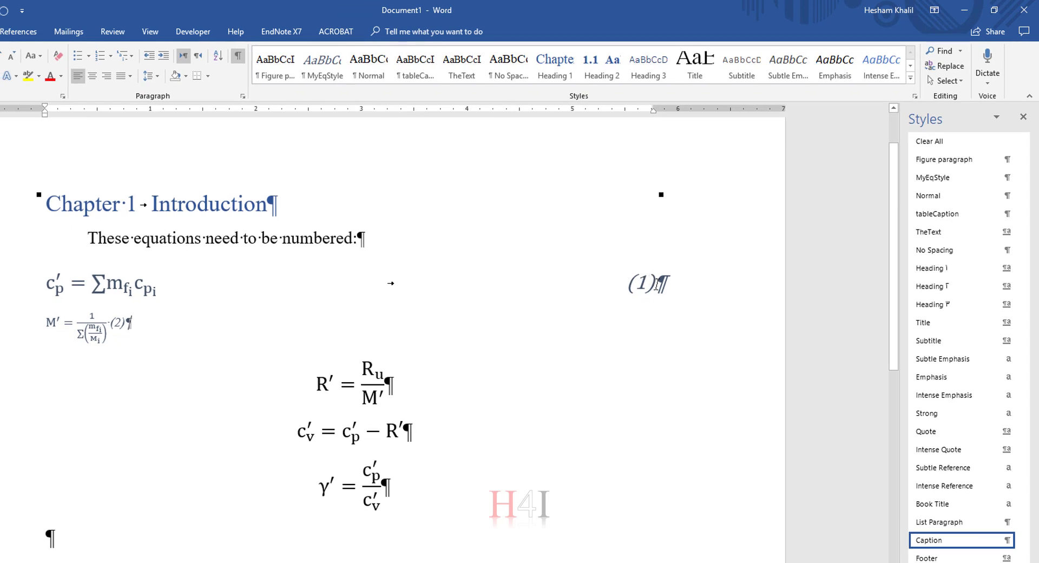
{"action": "left_click", "coordinate": [969, 182]}
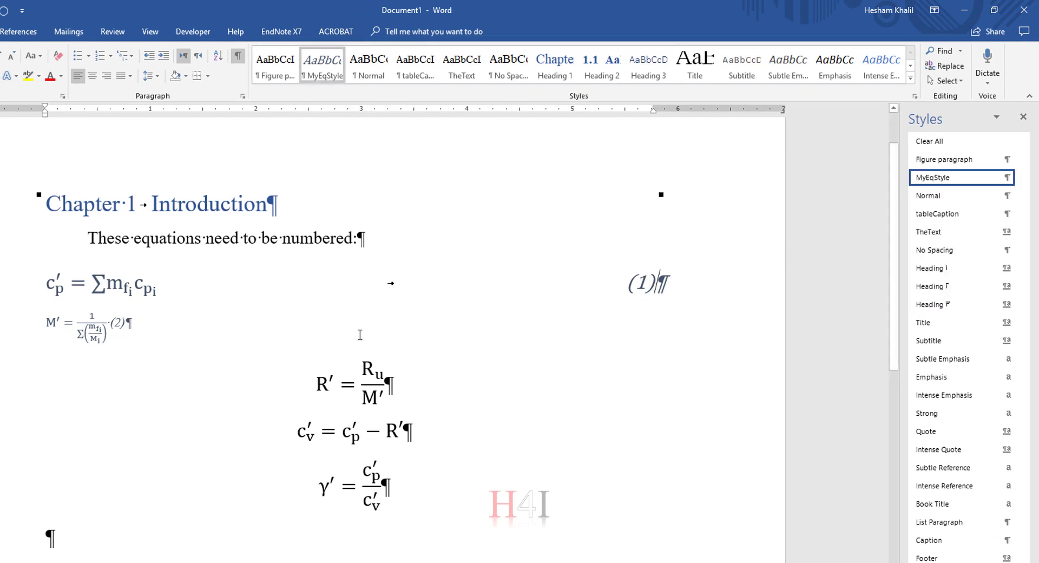
Insert a tab before (2) and apply MyEqStyle to the M′ equation paragraph
{"action": "left_click", "coordinate": [112, 323]}
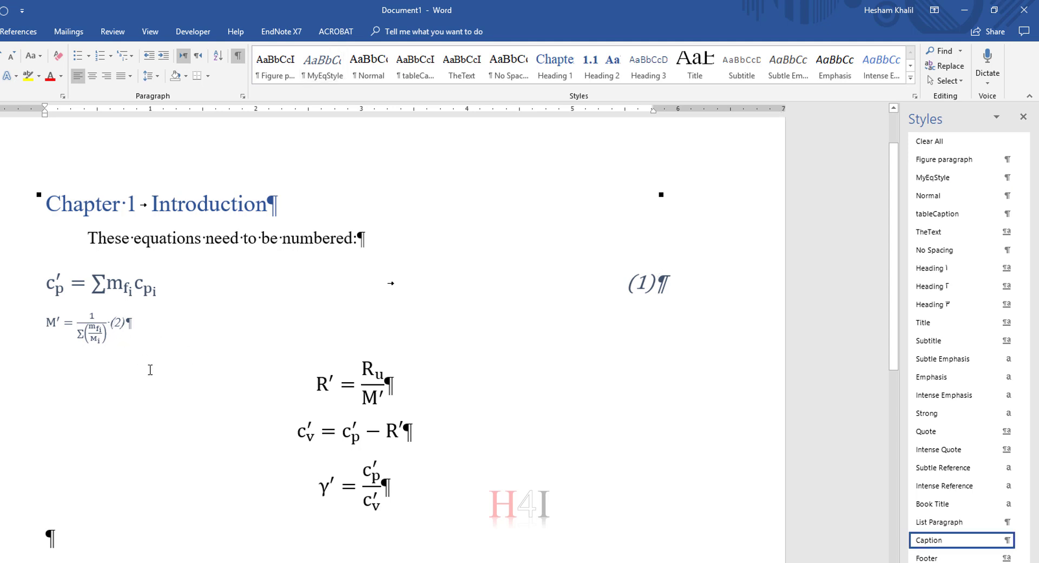
{"action": "key", "text": "shift+Left"}
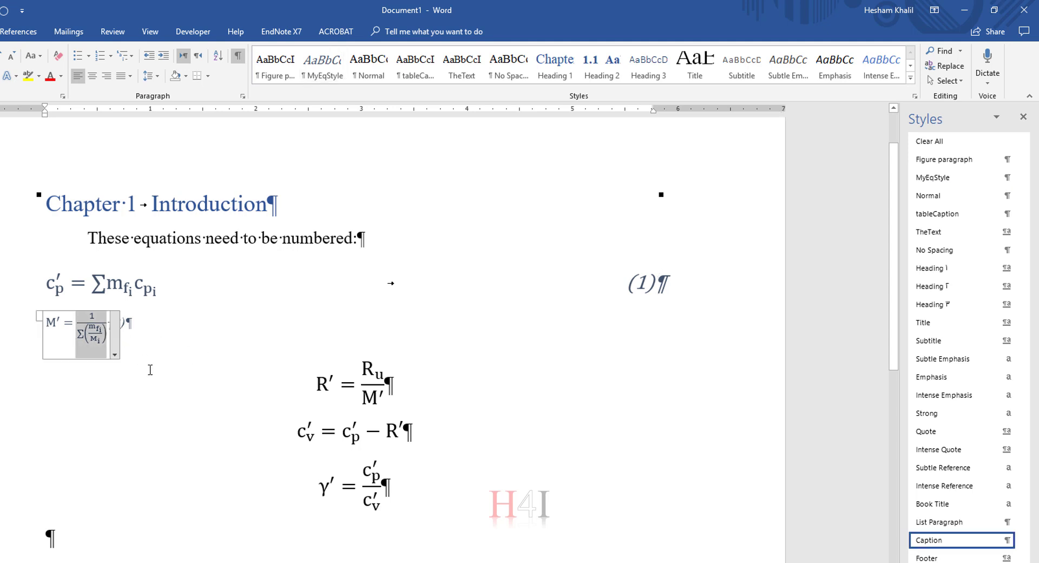
{"action": "key", "text": "Right"}
{"action": "key", "text": "Right"}
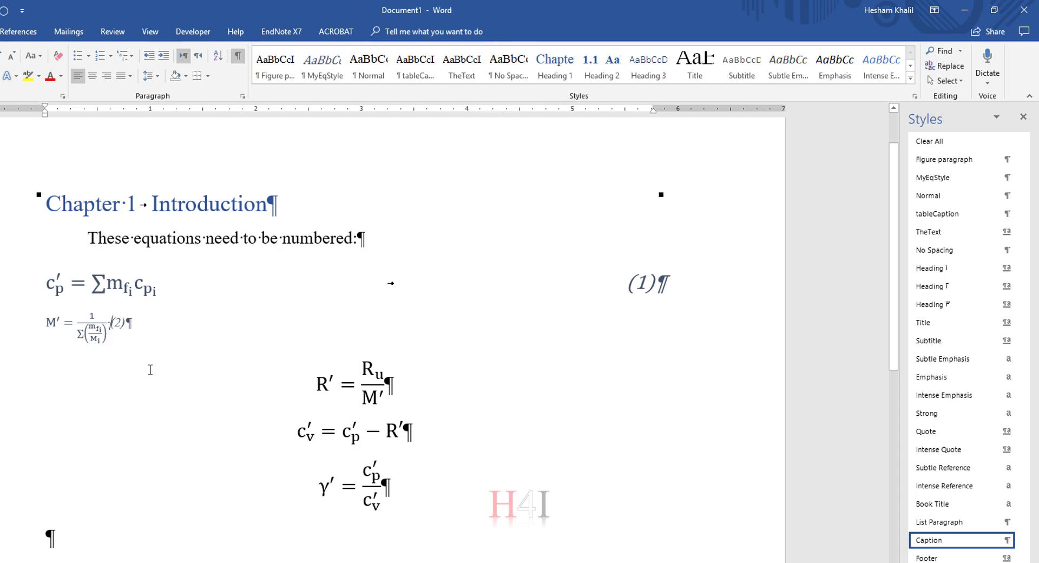
{"action": "key", "text": "Tab"}
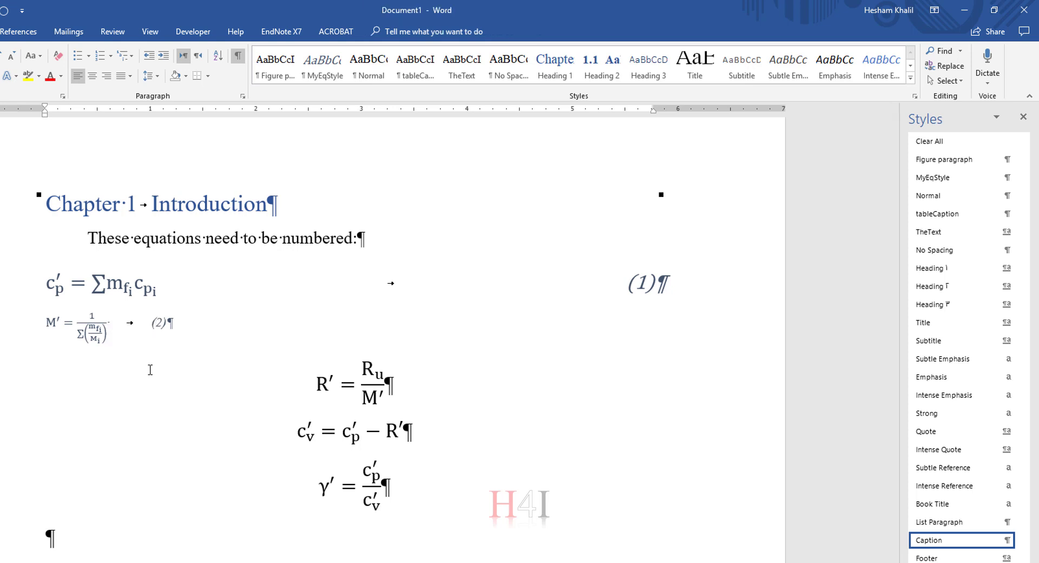
{"action": "left_click", "coordinate": [959, 179]}
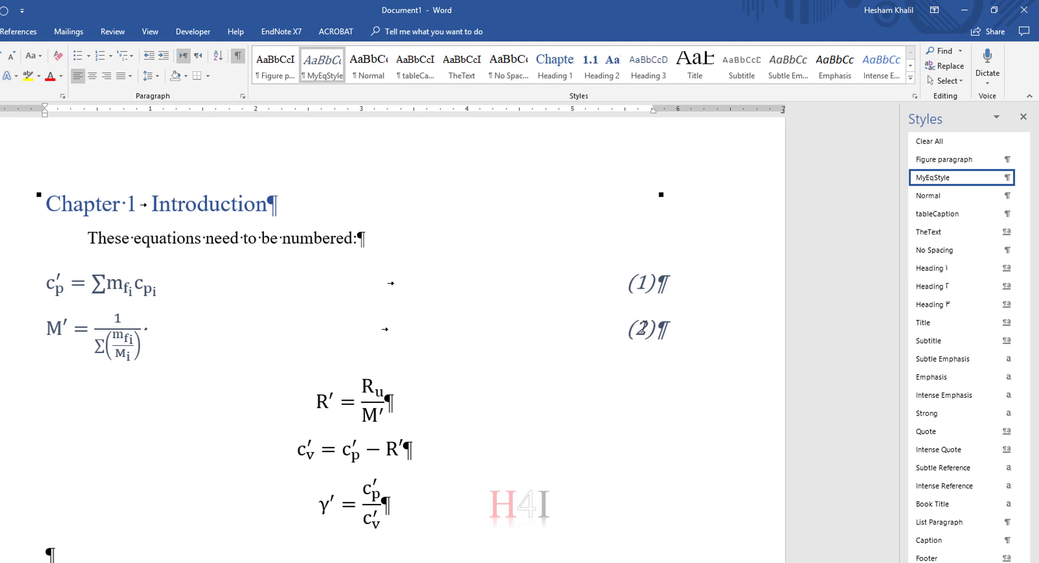
{"action": "left_click", "coordinate": [643, 327]}
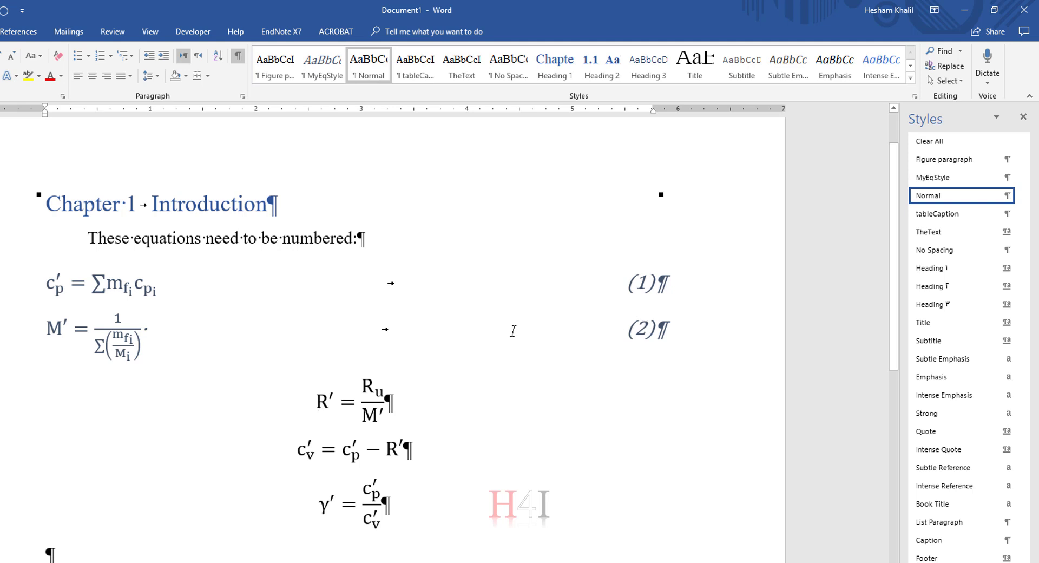
{"action": "left_click", "coordinate": [46, 282]}
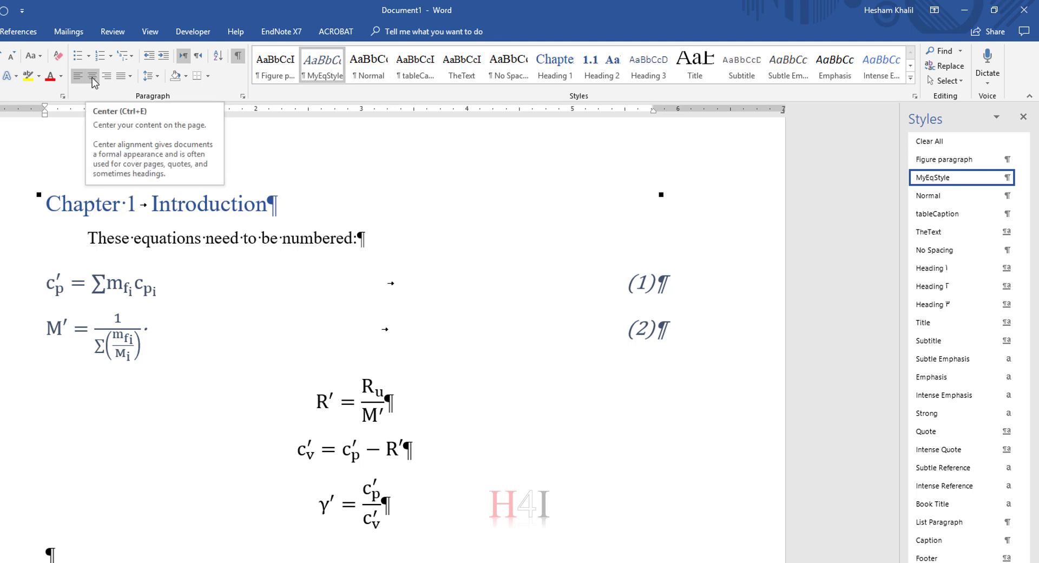
{"action": "left_click", "coordinate": [51, 281]}
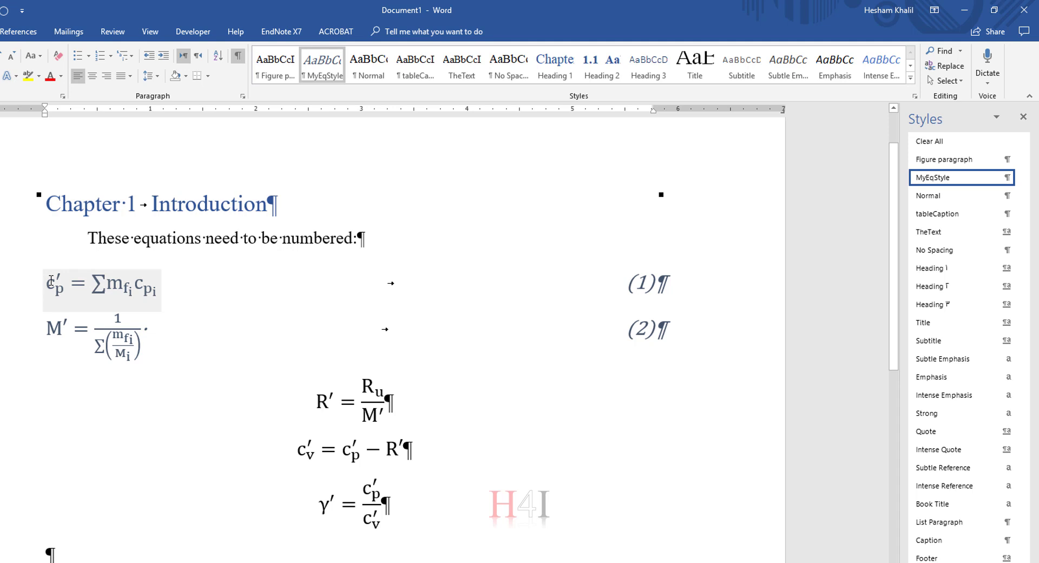
Add a 3" centred tab stop to the first equation's paragraph
{"action": "left_click", "coordinate": [243, 98]}
{"action": "left_click", "coordinate": [558, 518]}
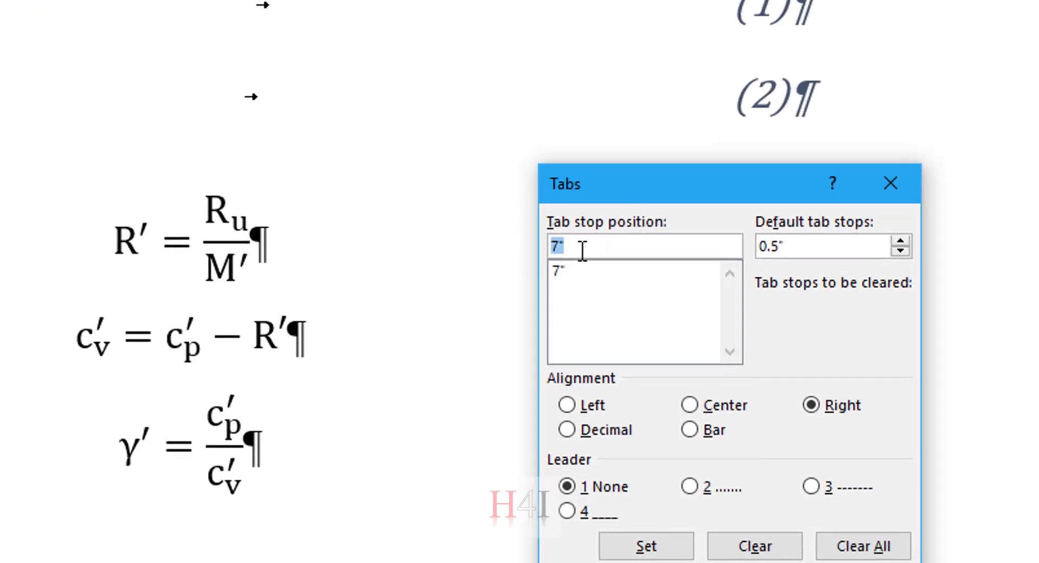
{"action": "type", "text": "3"}
{"action": "left_click", "coordinate": [713, 409]}
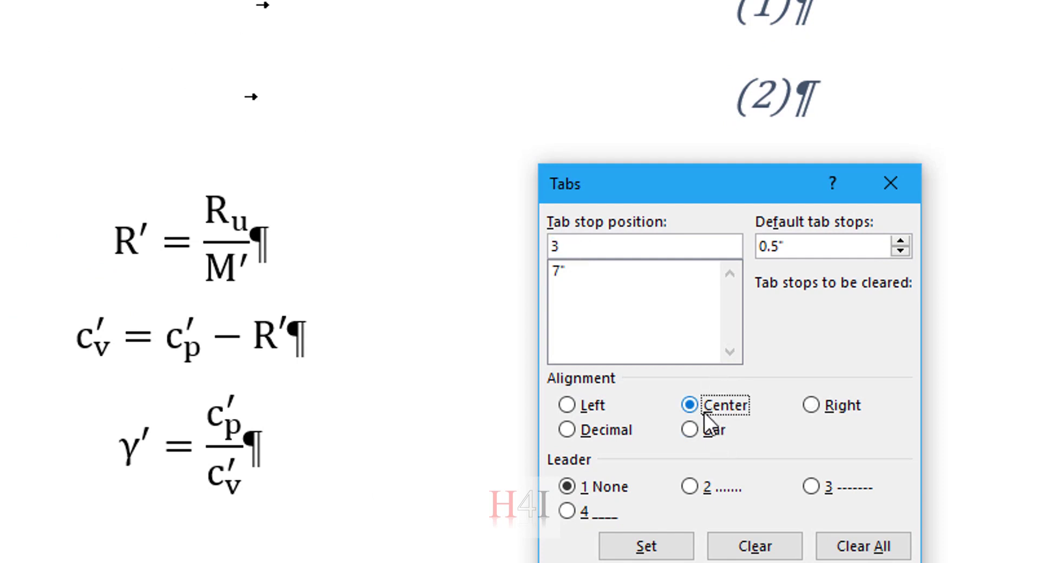
{"action": "left_click", "coordinate": [659, 552]}
{"action": "key", "text": "Return"}
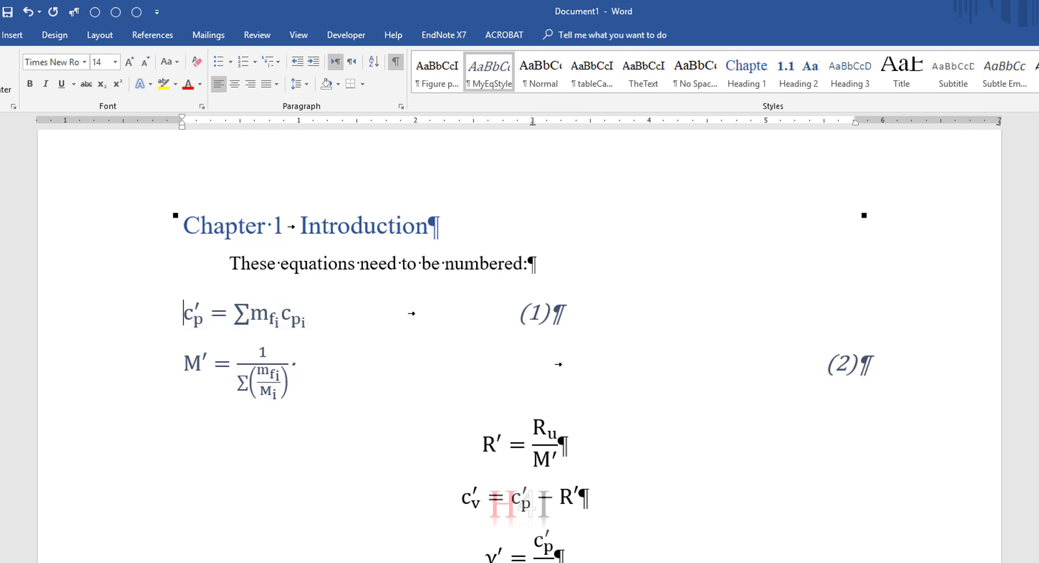
Centre both equations with a leading tab and update MyEqStyle to match the first equation line
{"action": "key", "text": "Tab"}
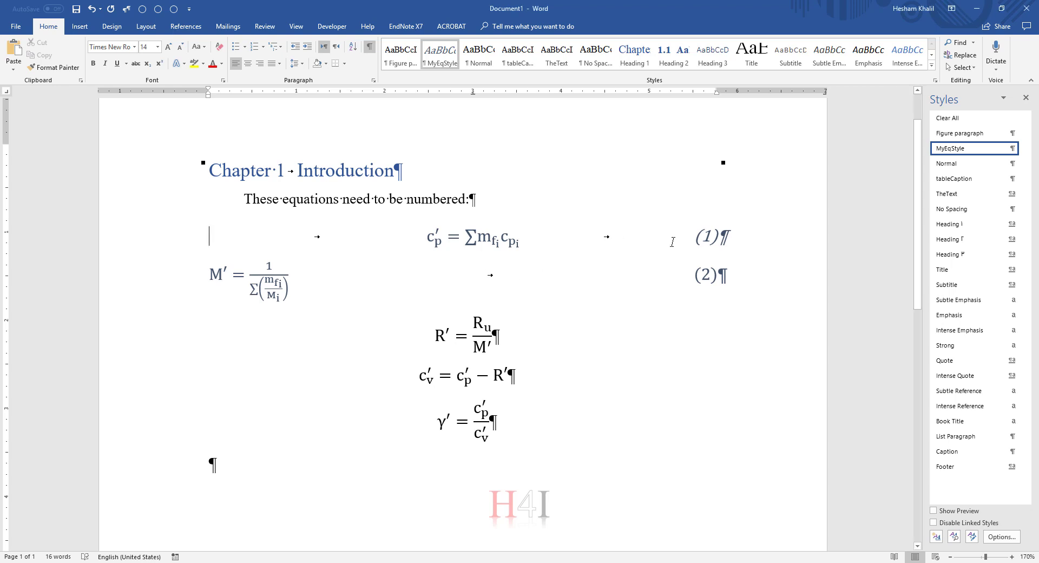
{"action": "left_click", "coordinate": [689, 238]}
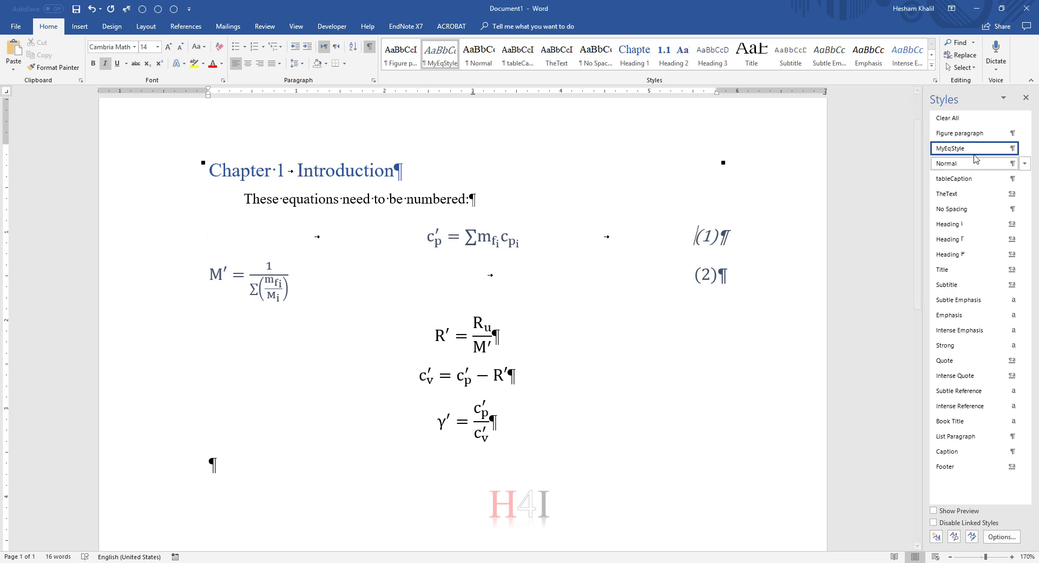
{"action": "left_click", "coordinate": [1024, 148]}
{"action": "left_click", "coordinate": [952, 162]}
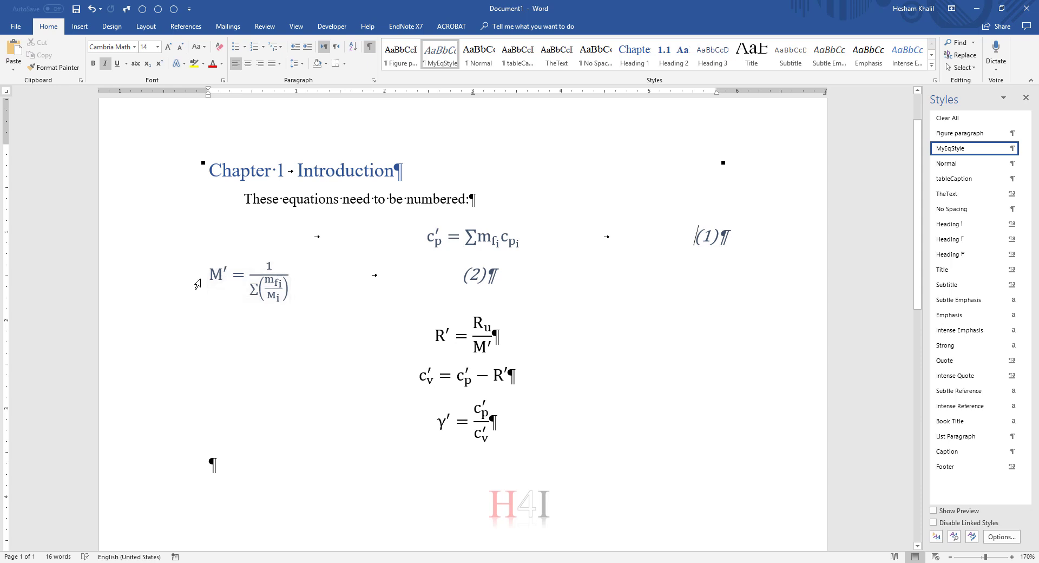
{"action": "left_click", "coordinate": [216, 281]}
{"action": "key", "text": "Tab"}
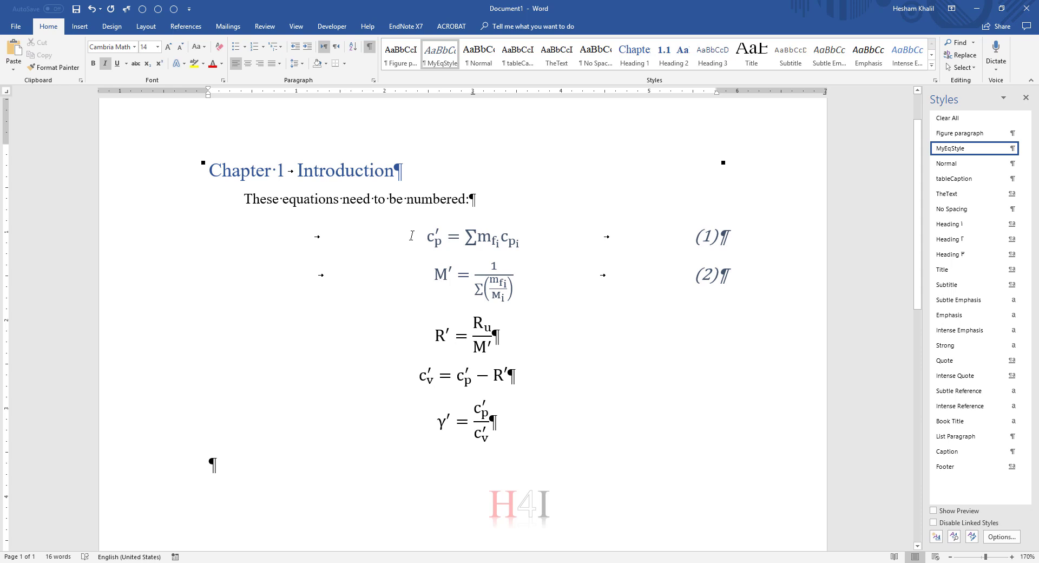
Clear the 3-inch centre tab stop from the first equation, leaving only the 7-inch stop
{"action": "left_click", "coordinate": [415, 238]}
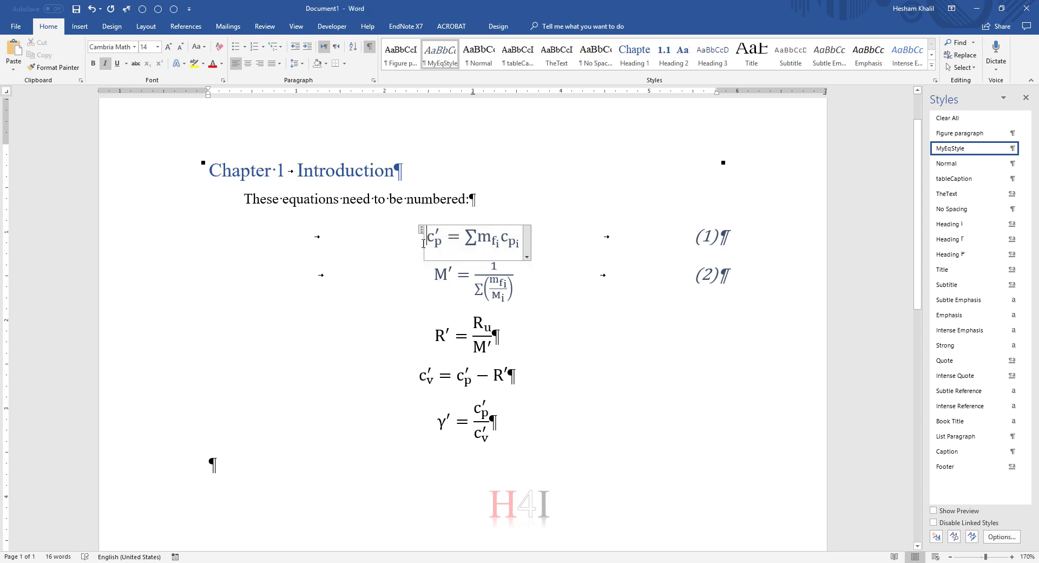
{"action": "left_click", "coordinate": [373, 80]}
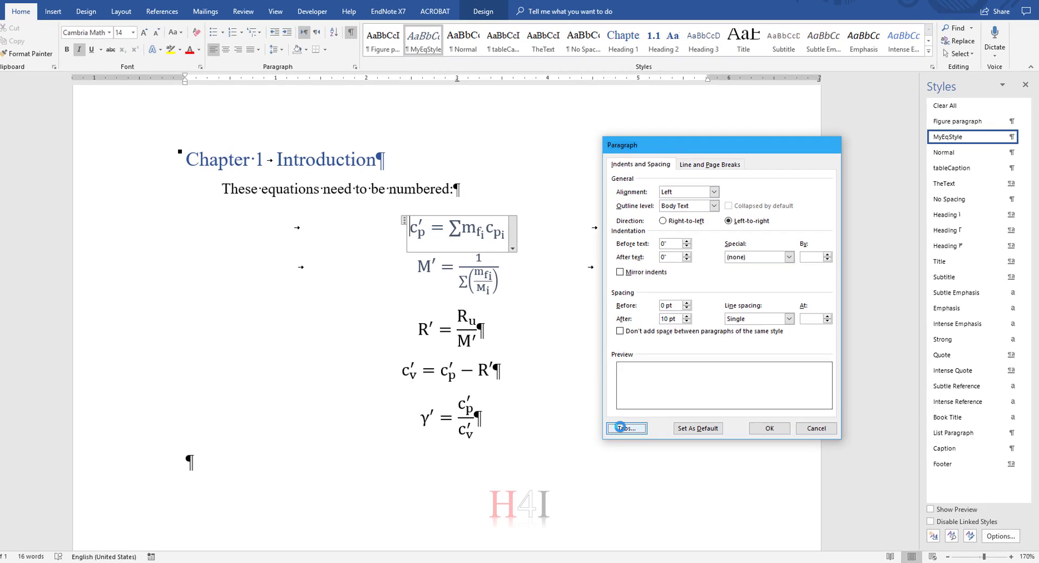
{"action": "left_click", "coordinate": [620, 427]}
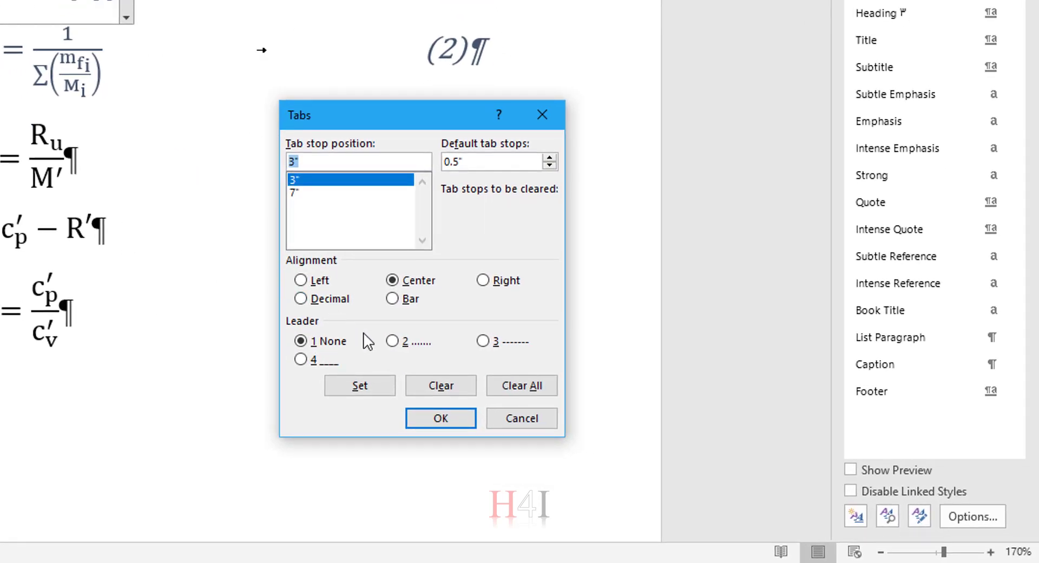
{"action": "left_click", "coordinate": [436, 386]}
{"action": "left_click", "coordinate": [440, 418]}
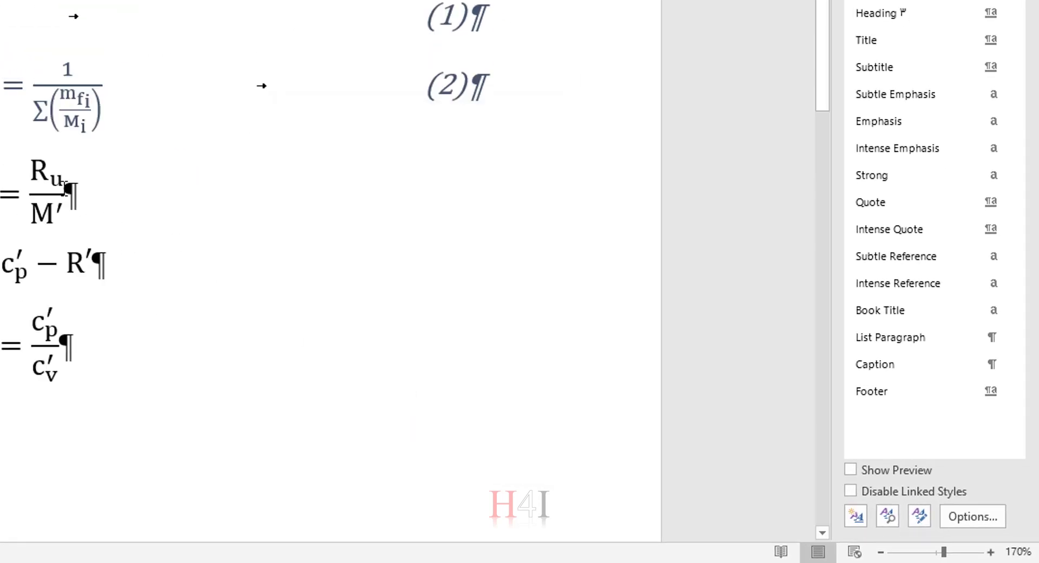
Delete the blank line above equation (1)
{"action": "left_click", "coordinate": [123, 283]}
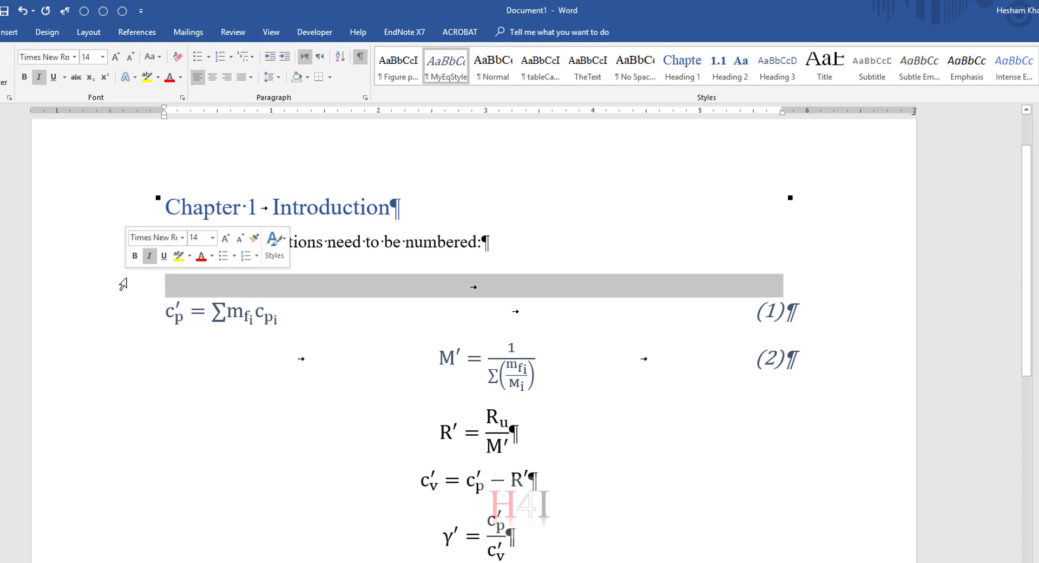
{"action": "key", "text": "Delete"}
{"action": "left_click", "coordinate": [297, 286]}
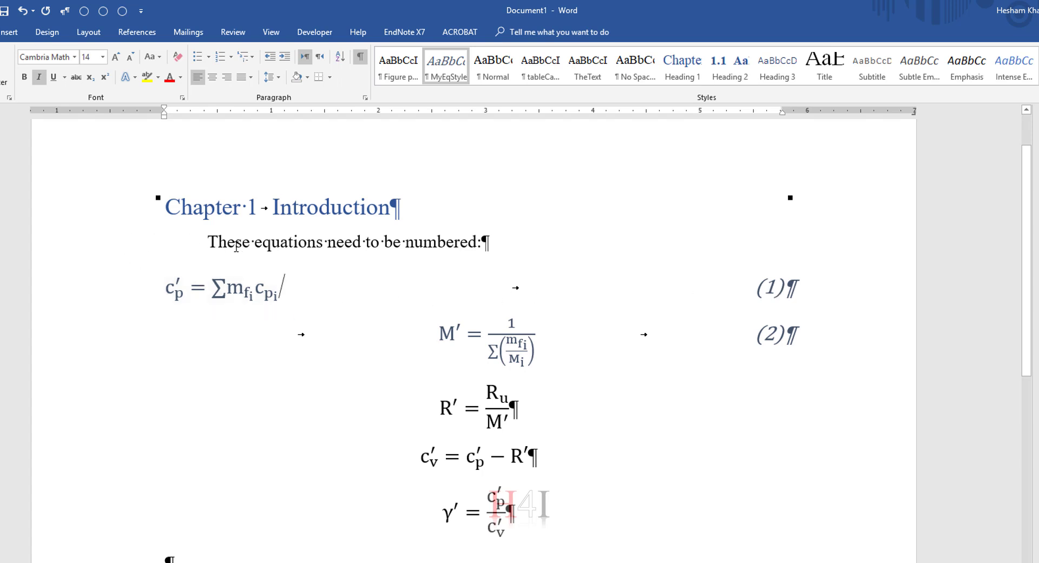
{"action": "key", "text": "Left"}
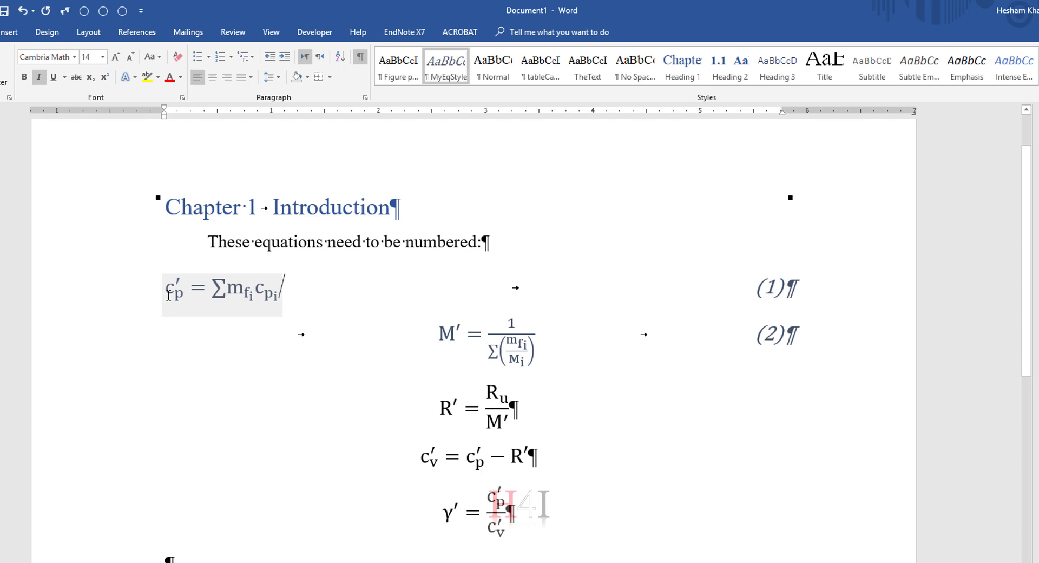
{"action": "left_click", "coordinate": [327, 166]}
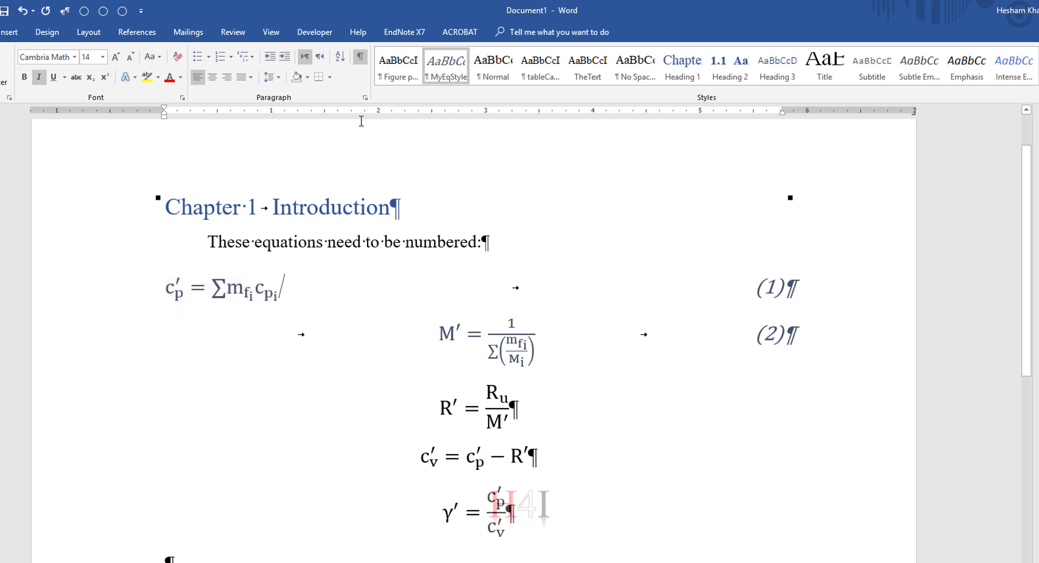
Give the first equation's paragraph a 0.5-inch left indent in the Paragraph dialog
{"action": "left_click", "coordinate": [365, 97]}
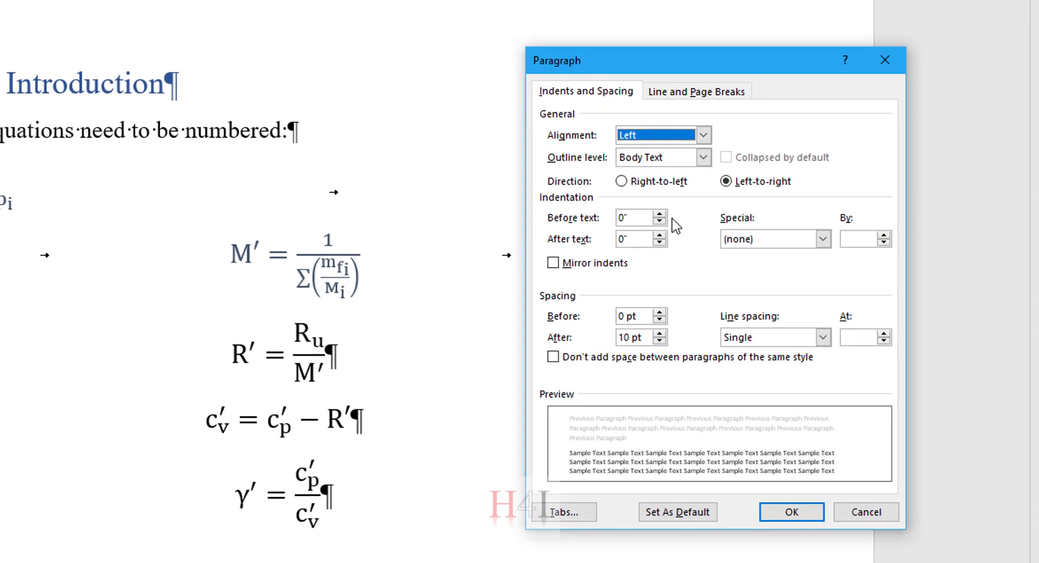
{"action": "left_click", "coordinate": [659, 214]}
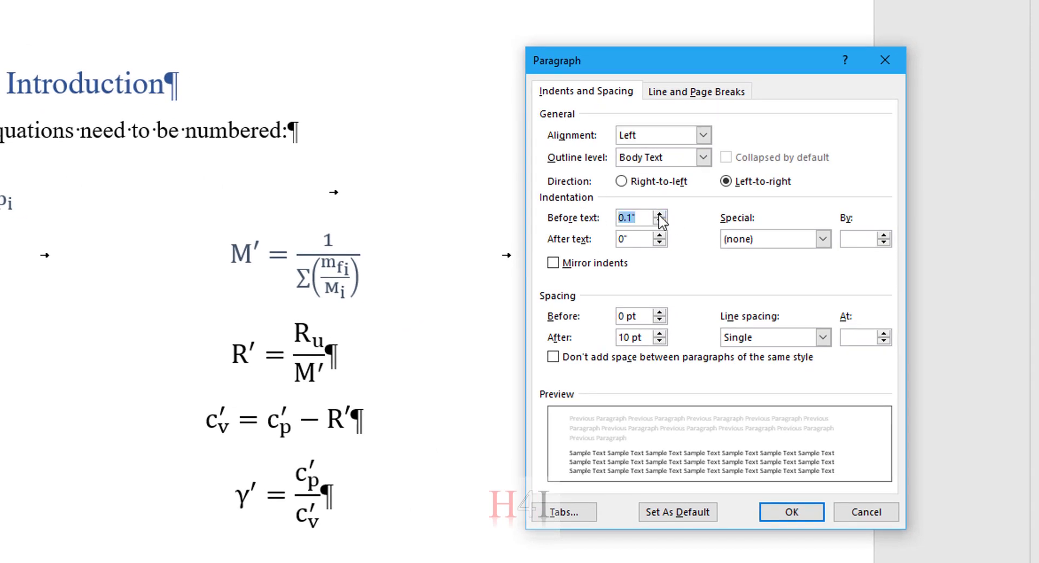
{"action": "left_click", "coordinate": [659, 215]}
{"action": "left_click", "coordinate": [659, 214]}
{"action": "left_click", "coordinate": [659, 215]}
{"action": "left_click", "coordinate": [659, 214]}
{"action": "left_click", "coordinate": [659, 214]}
{"action": "left_click", "coordinate": [660, 223]}
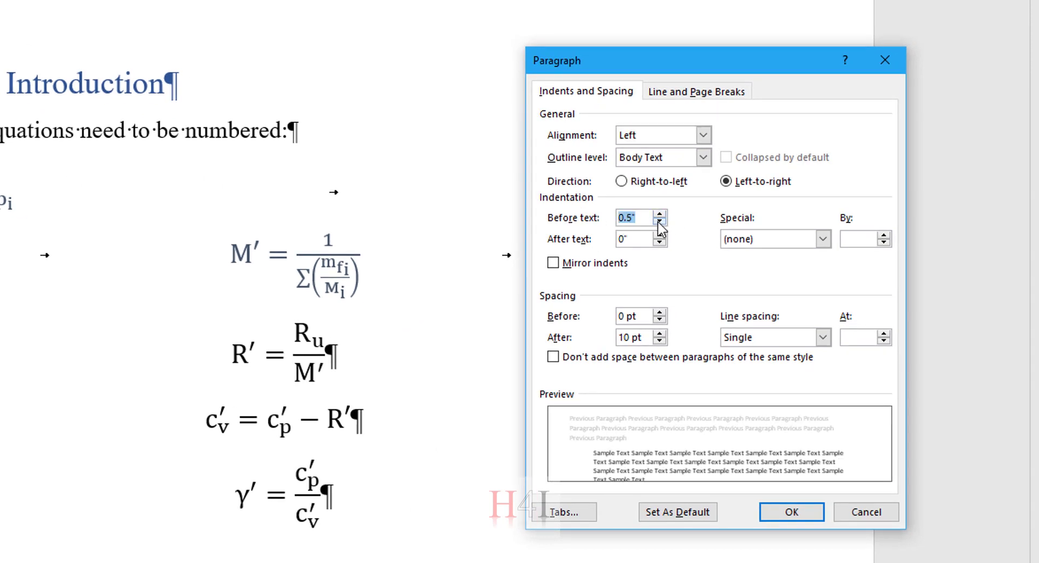
{"action": "left_click", "coordinate": [659, 223]}
{"action": "left_click", "coordinate": [659, 215]}
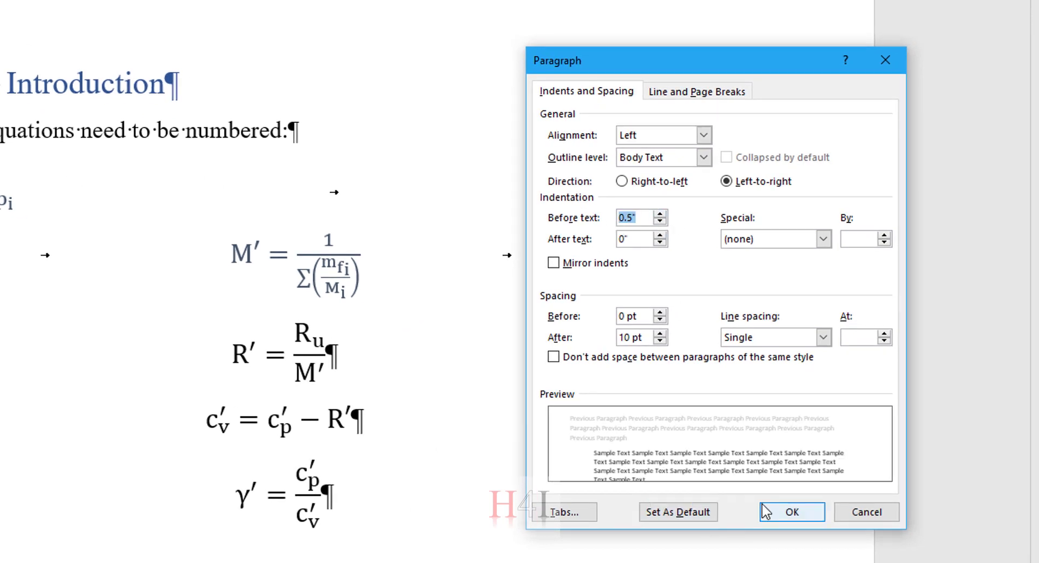
{"action": "left_click", "coordinate": [792, 511]}
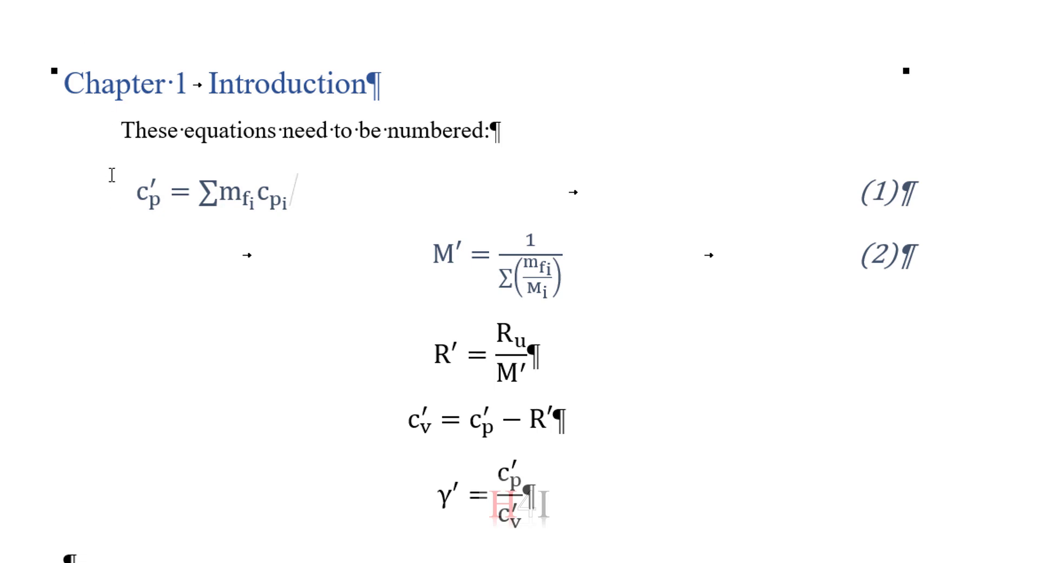
Update MyEqStyle to match the indented first equation
{"action": "left_click", "coordinate": [227, 73]}
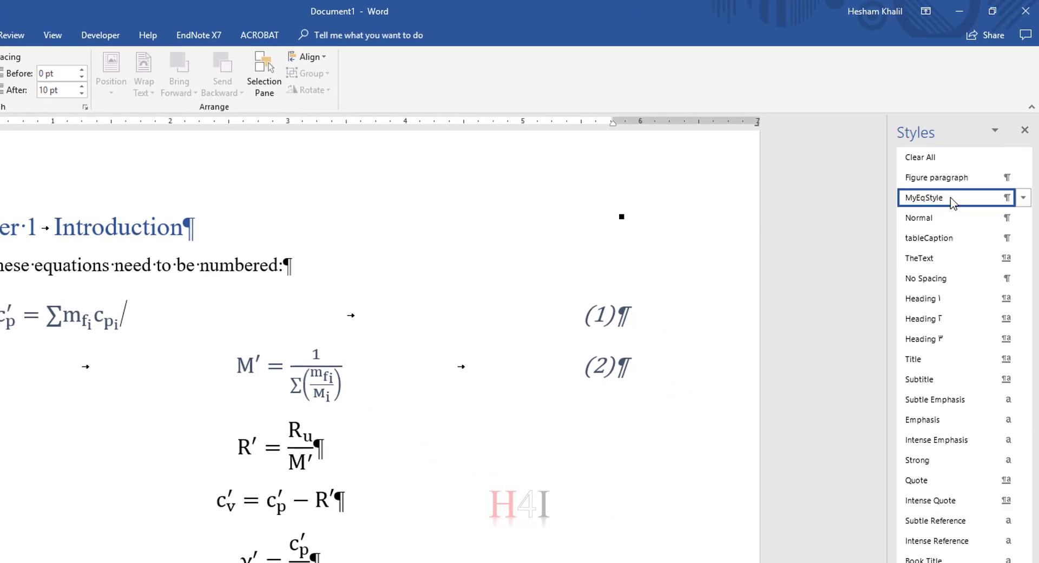
{"action": "right_click", "coordinate": [953, 198]}
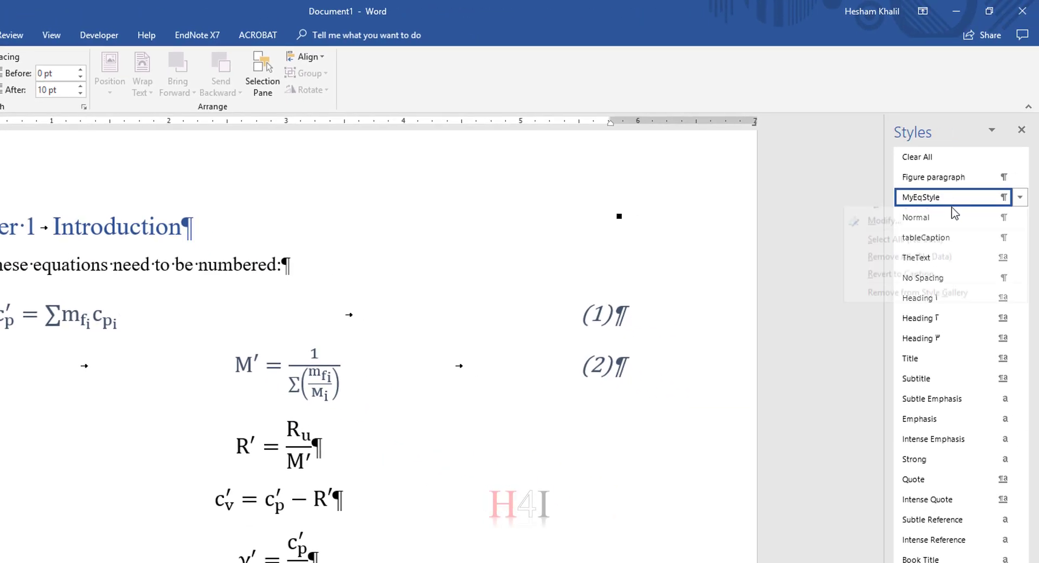
{"action": "left_click", "coordinate": [959, 216]}
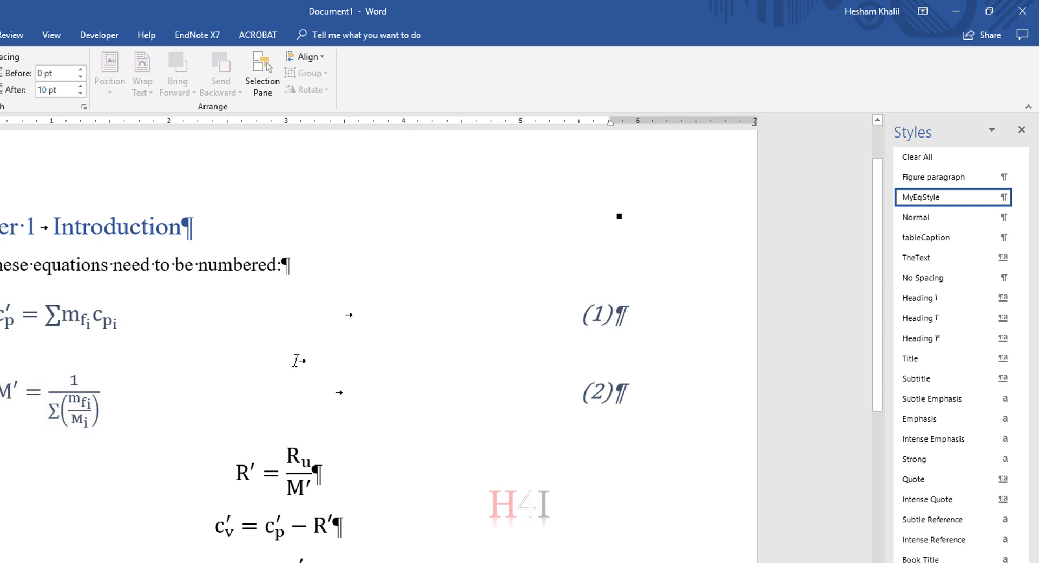
Delete the blank line between the two equations
{"action": "left_click", "coordinate": [57, 362]}
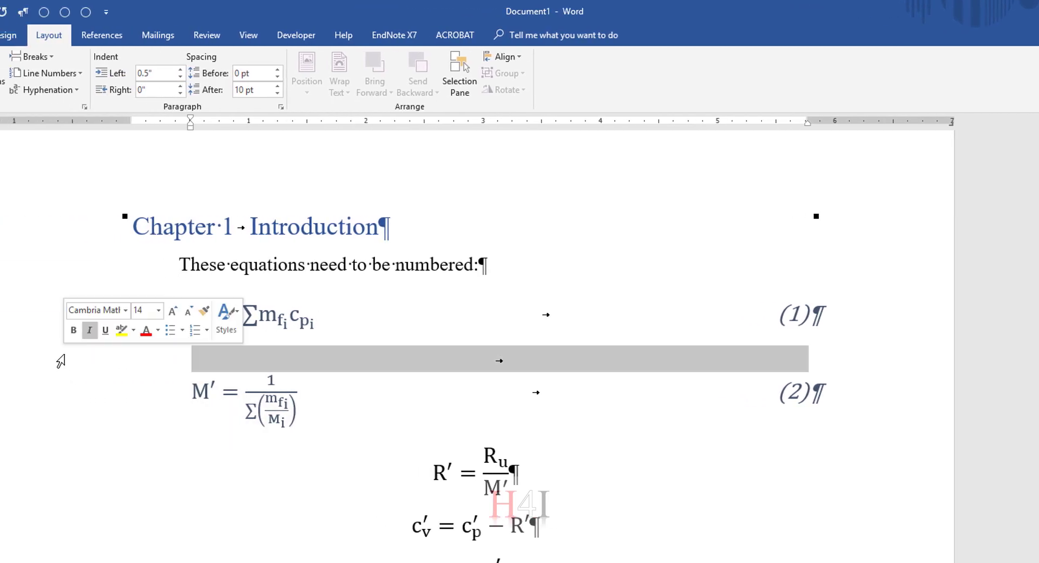
{"action": "key", "text": "Delete"}
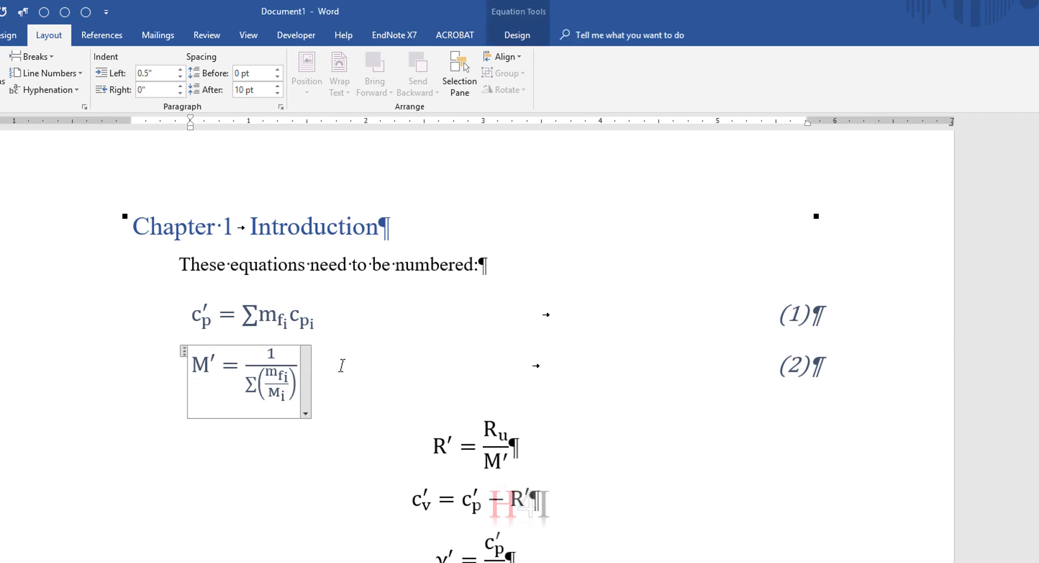
{"action": "left_click", "coordinate": [337, 365]}
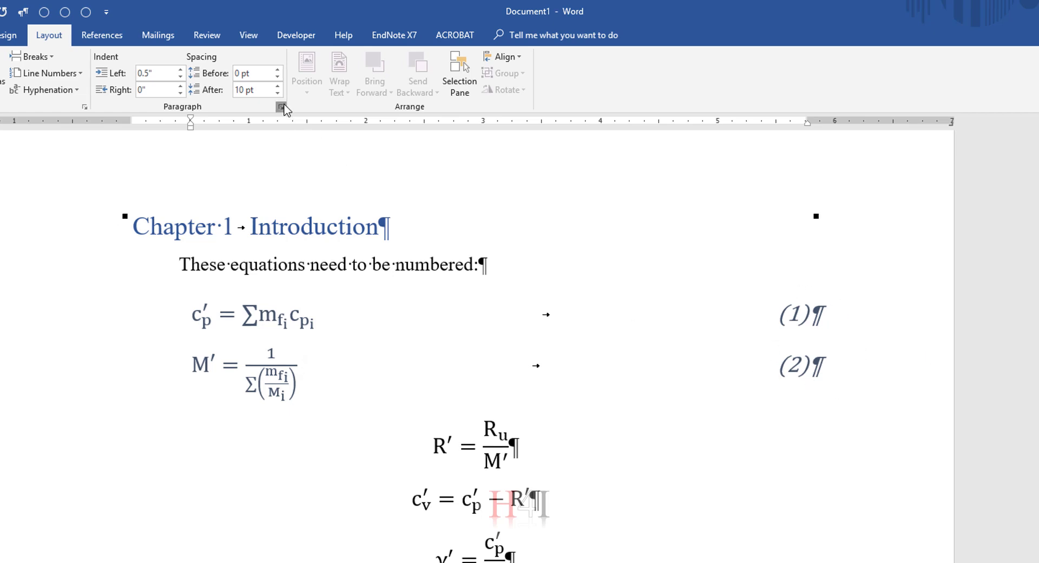
Check the equation paragraph's tab stops, confirming only the 7-inch right tab remains
{"action": "left_click", "coordinate": [281, 107]}
{"action": "left_click", "coordinate": [677, 528]}
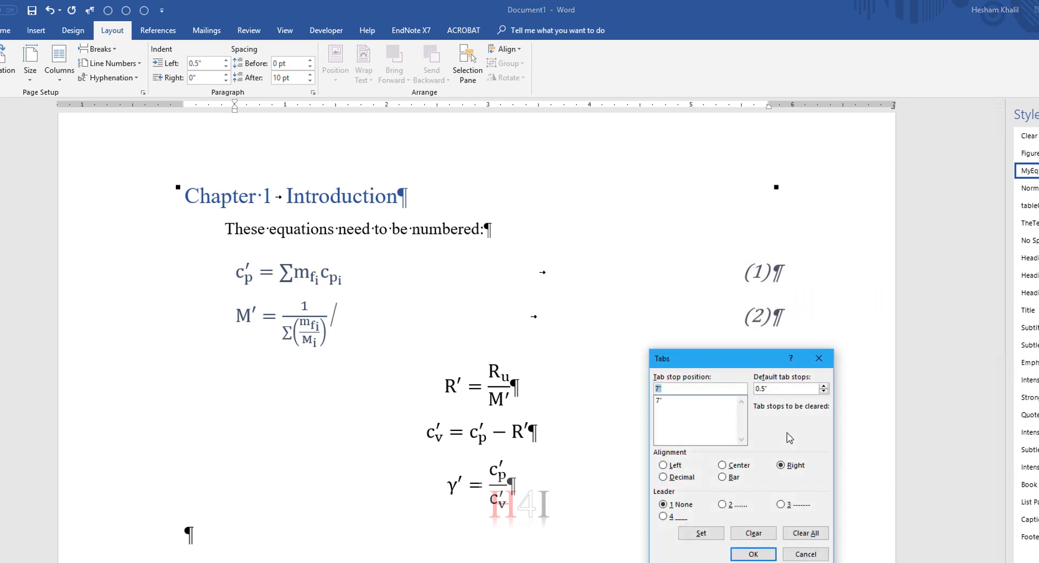
{"action": "left_click", "coordinate": [670, 402]}
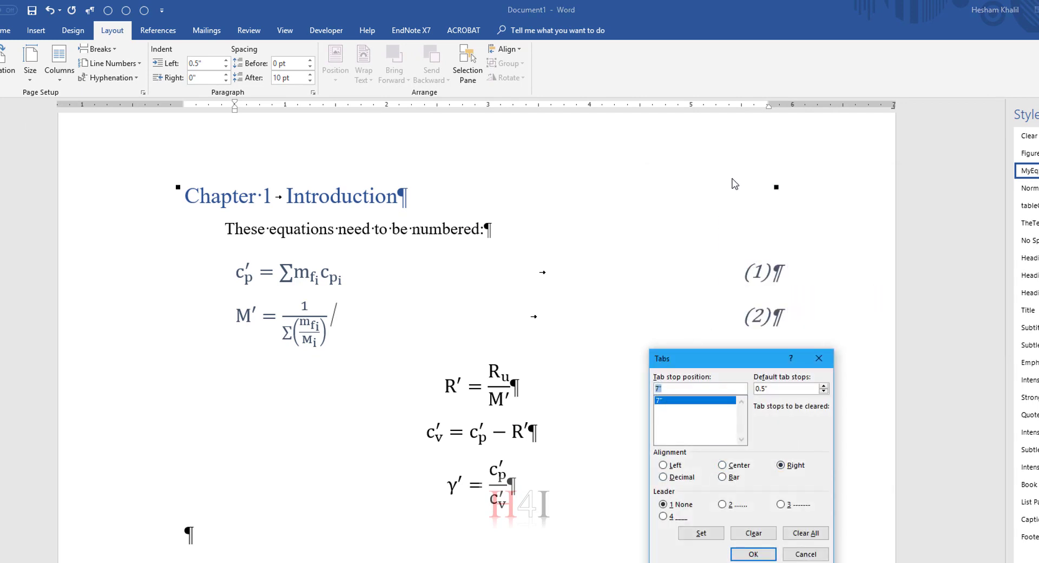